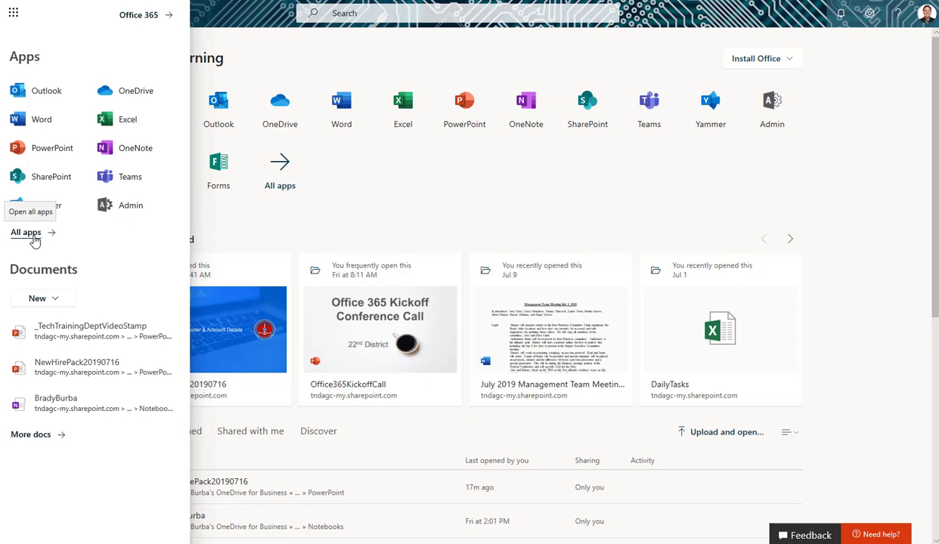
# Step: Open the Outlook 2007 Questionnaire in Microsoft Forms, found among all Office 365 apps, and read through all of its questions
pyautogui.click(30, 234)
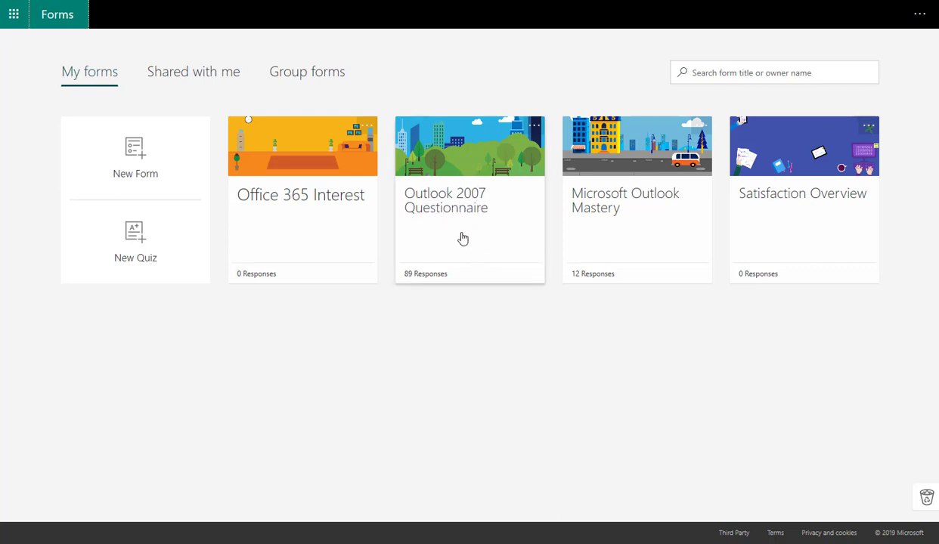
pyautogui.click(484, 174)
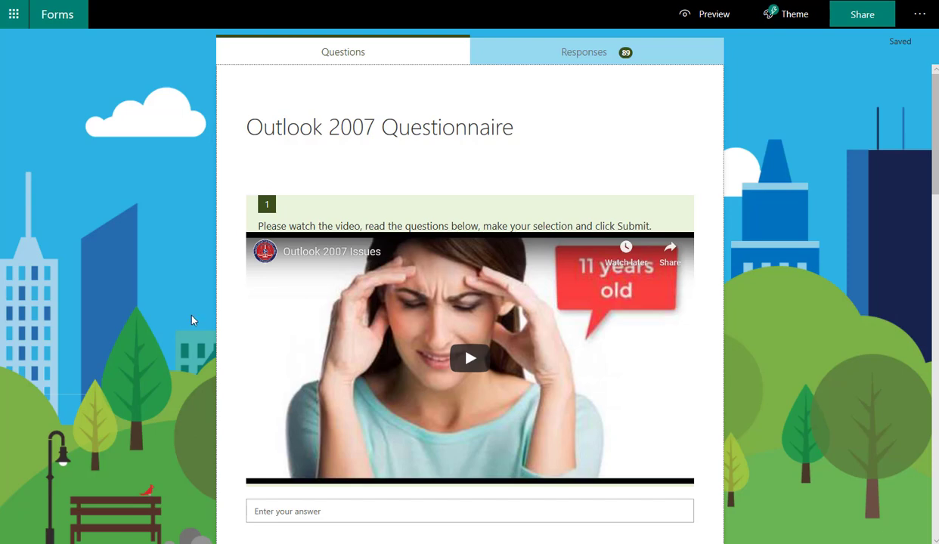
pyautogui.scroll(-1, 224, 362)
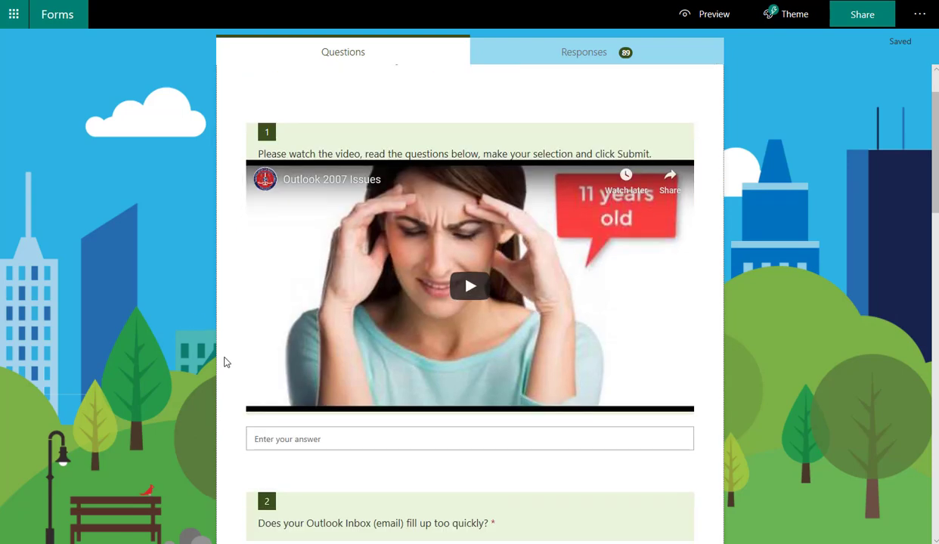
pyautogui.scroll(-1, 226, 362)
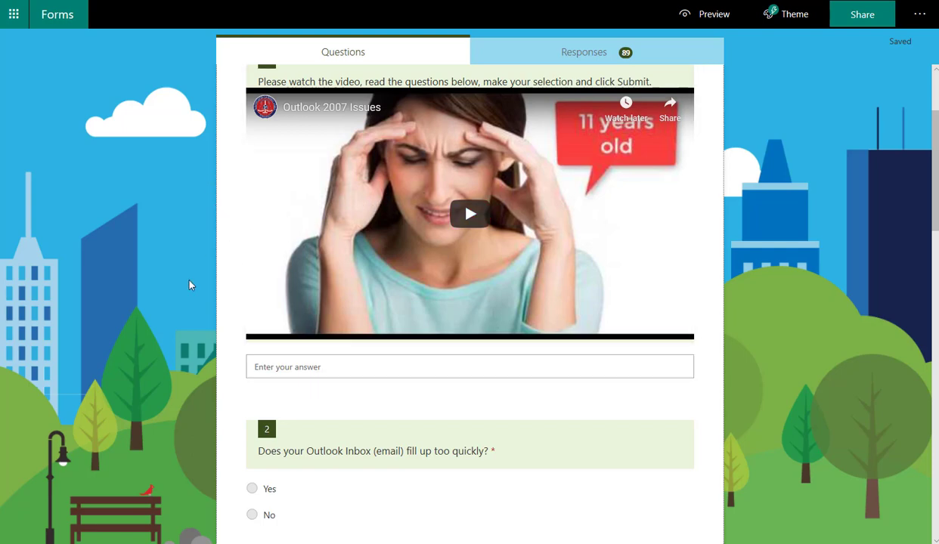
pyautogui.scroll(-2, 224, 361)
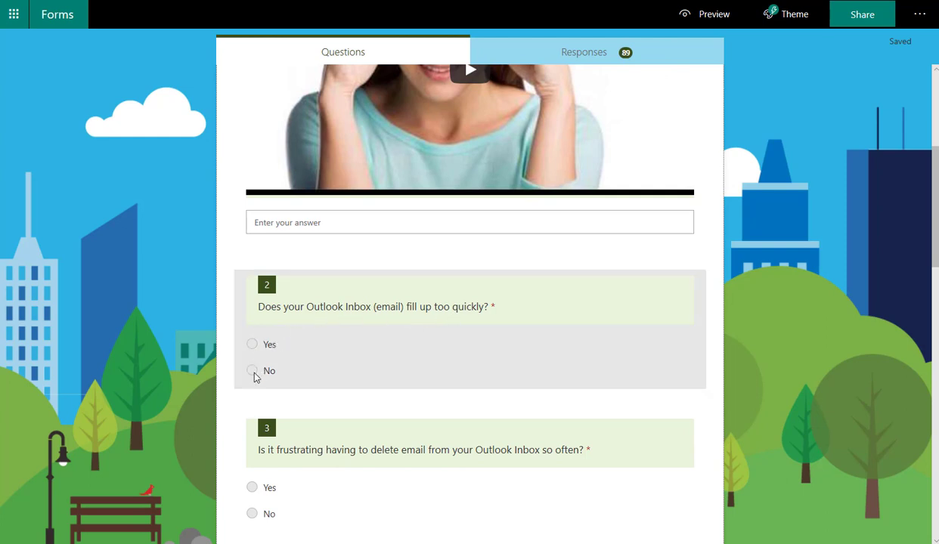
pyautogui.scroll(-2, 243, 396)
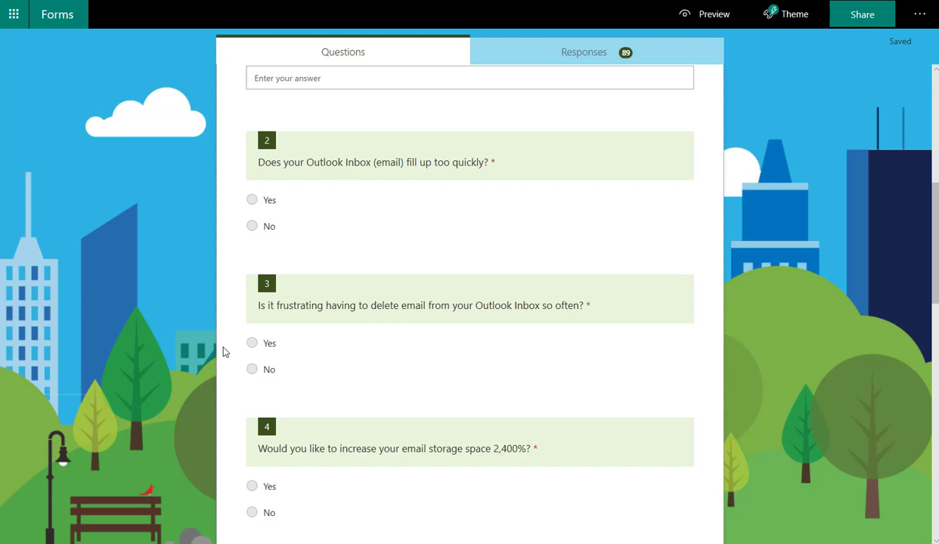
pyautogui.scroll(-1, 224, 350)
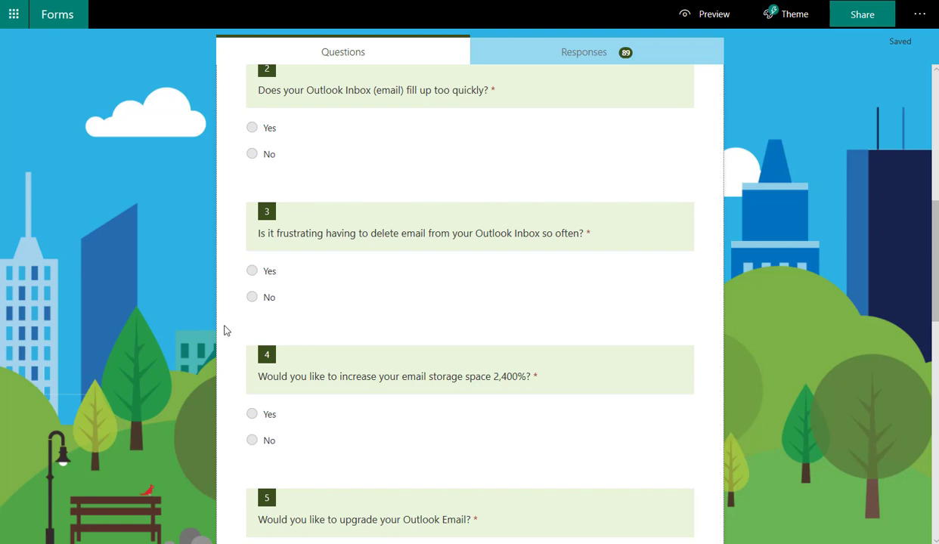
pyautogui.scroll(-3, 224, 330)
pyautogui.scroll(-3, 223, 330)
pyautogui.scroll(-5, 231, 353)
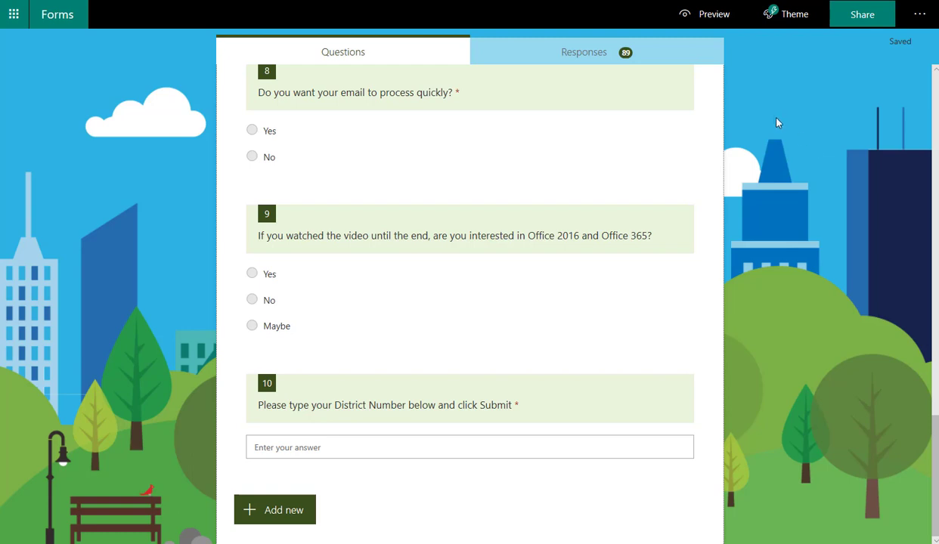
# Step: Show the questionnaire's responses and look at the extra options for deleting, printing or sharing the summary
pyautogui.click(541, 54)
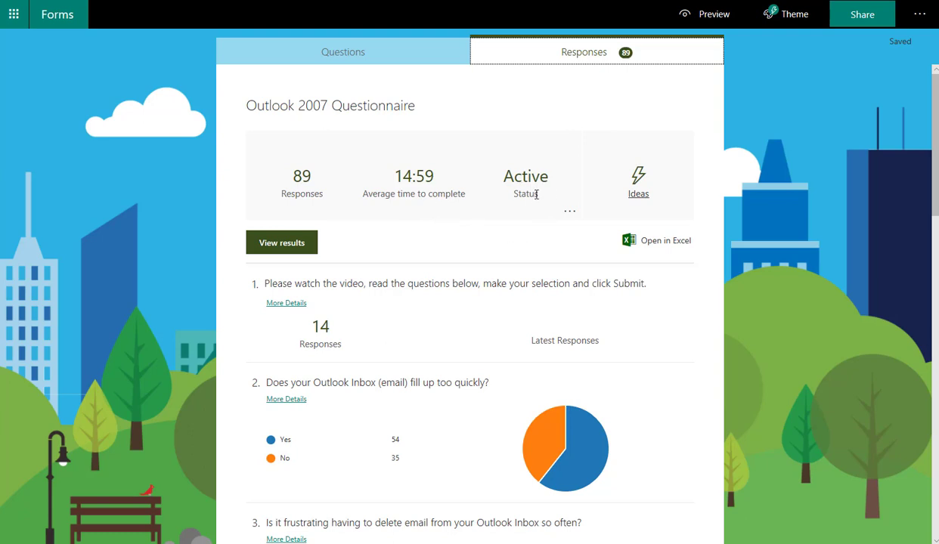
pyautogui.click(569, 214)
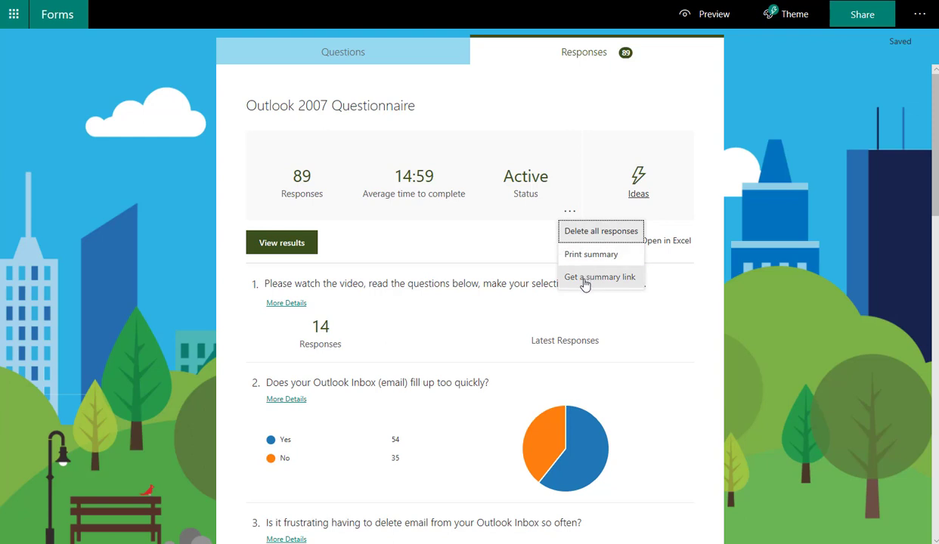
pyautogui.click(711, 220)
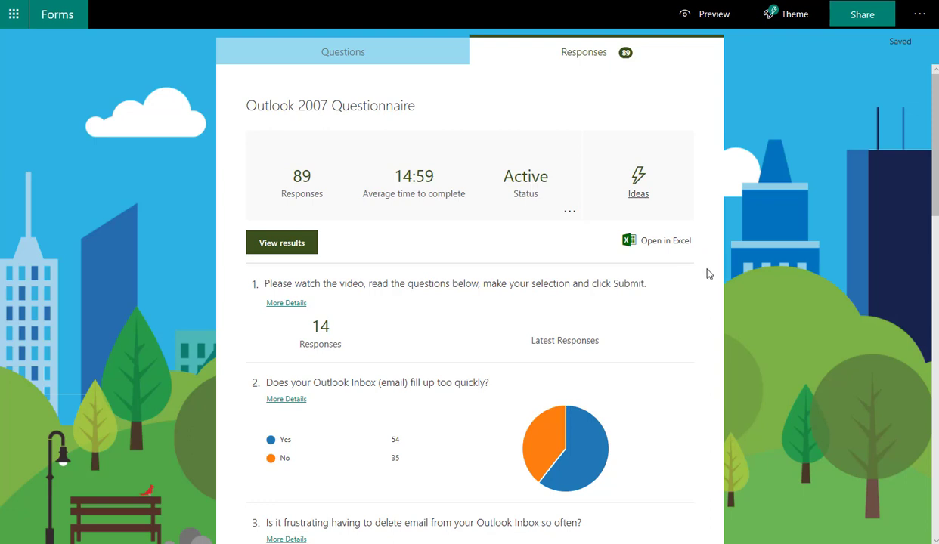
# Step: Review the response summaries and pie charts for every question of the Outlook 2007 Questionnaire
pyautogui.scroll(-1, 707, 283)
pyautogui.scroll(-1, 707, 284)
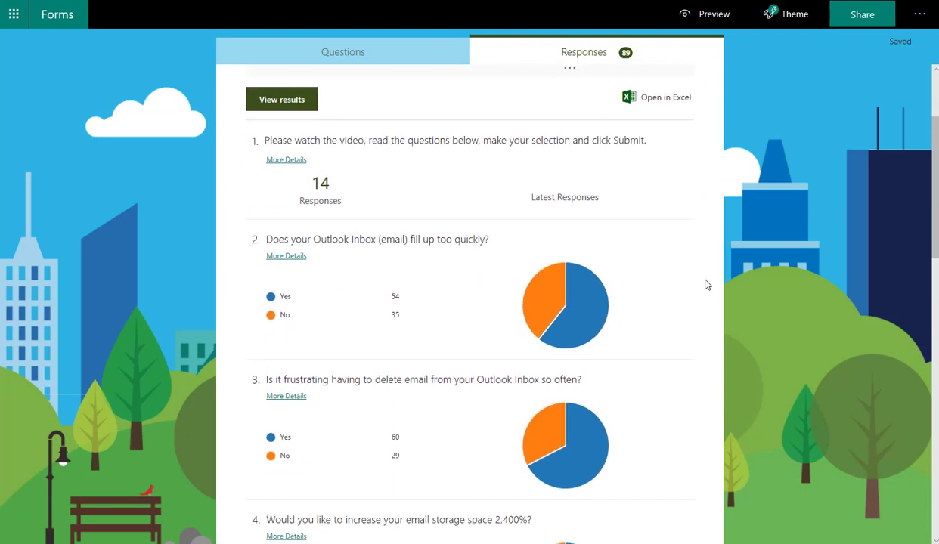
pyautogui.moveTo(560, 318)
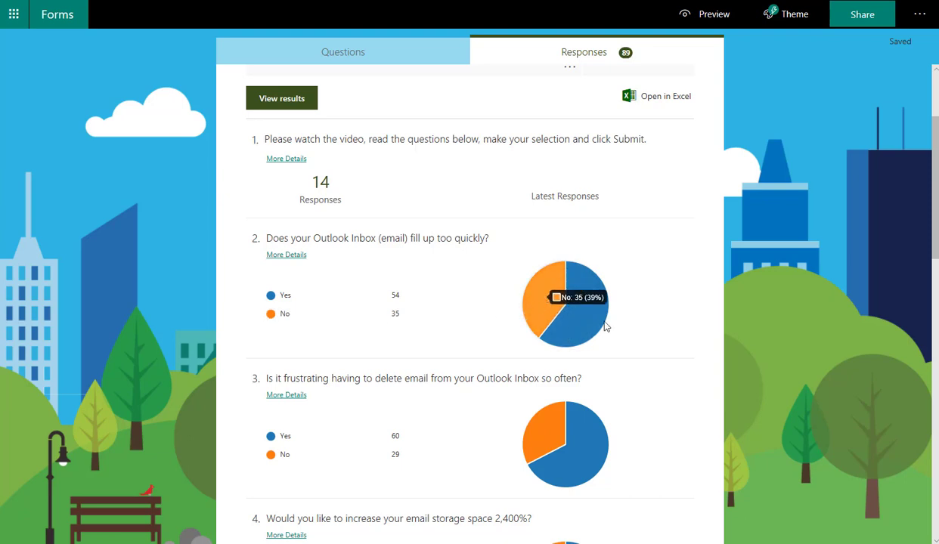
pyautogui.scroll(-1, 689, 348)
pyautogui.scroll(-4, 670, 353)
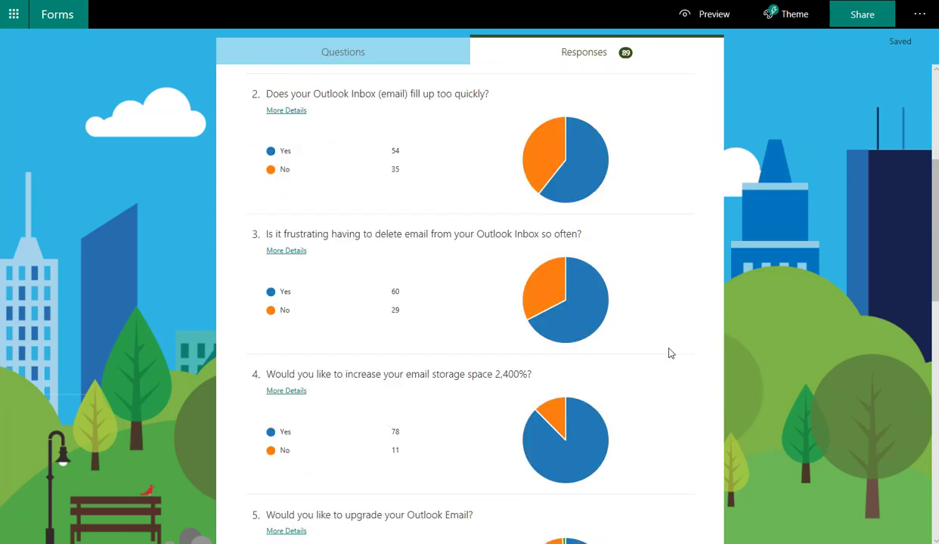
pyautogui.scroll(-1, 669, 353)
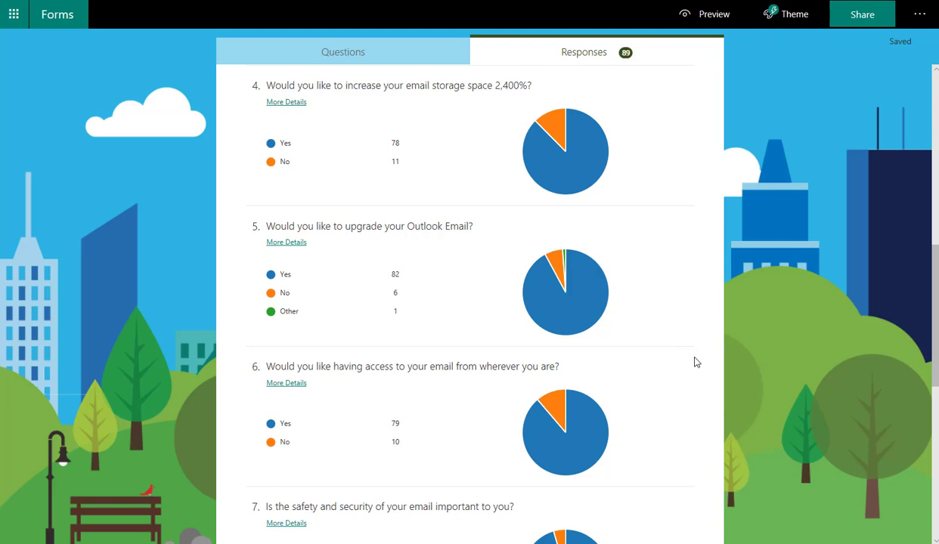
pyautogui.scroll(-3, 696, 362)
pyautogui.scroll(-4, 696, 365)
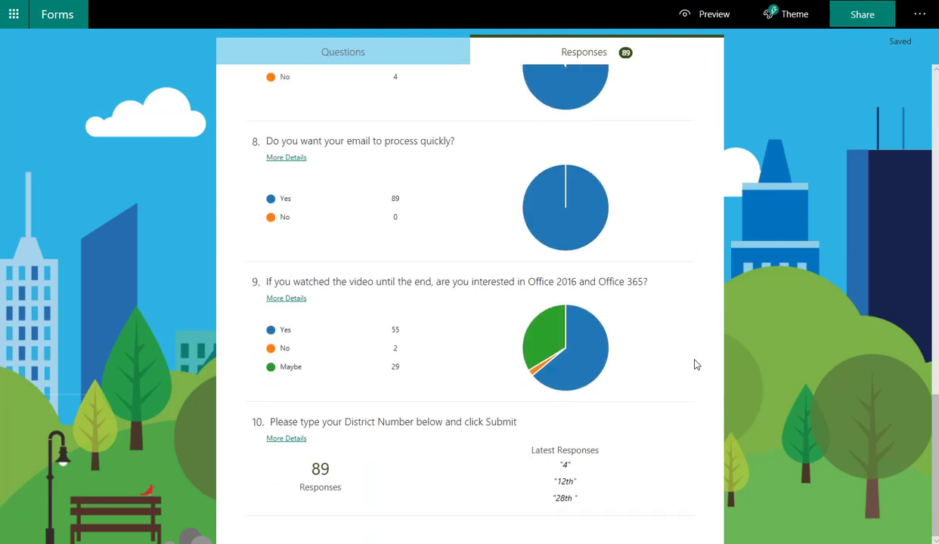
pyautogui.scroll(15, 695, 364)
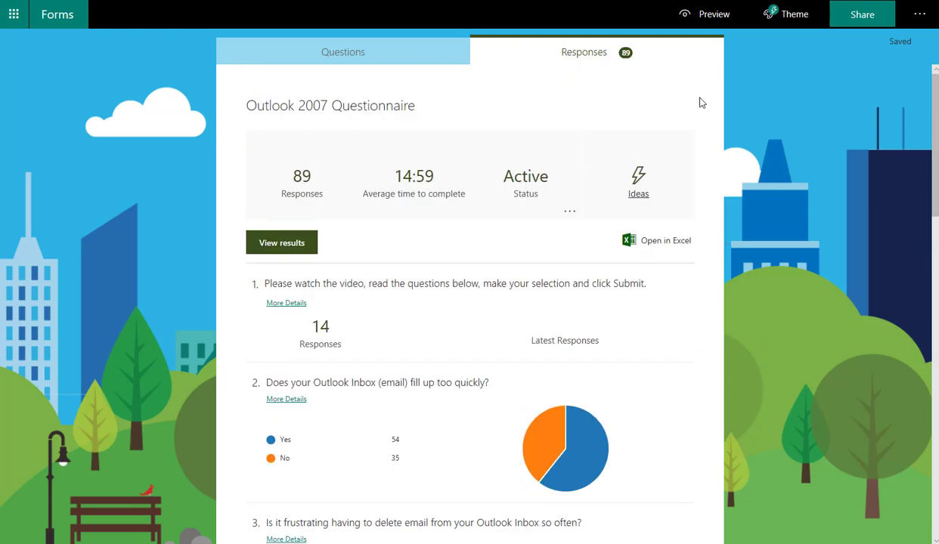
# Step: Preview the questionnaire in the computer and mobile layouts, and return to its responses
pyautogui.click(715, 16)
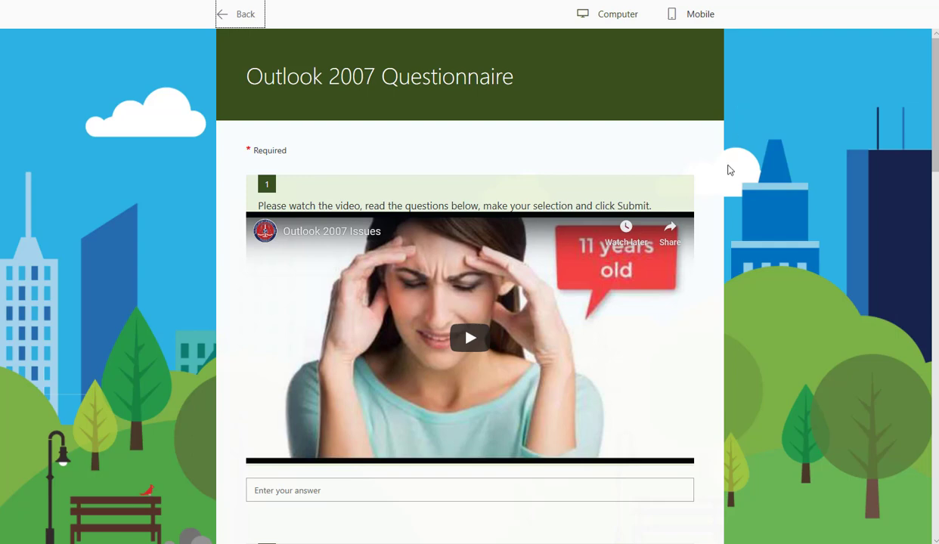
pyautogui.scroll(-1, 717, 208)
pyautogui.scroll(-6, 717, 211)
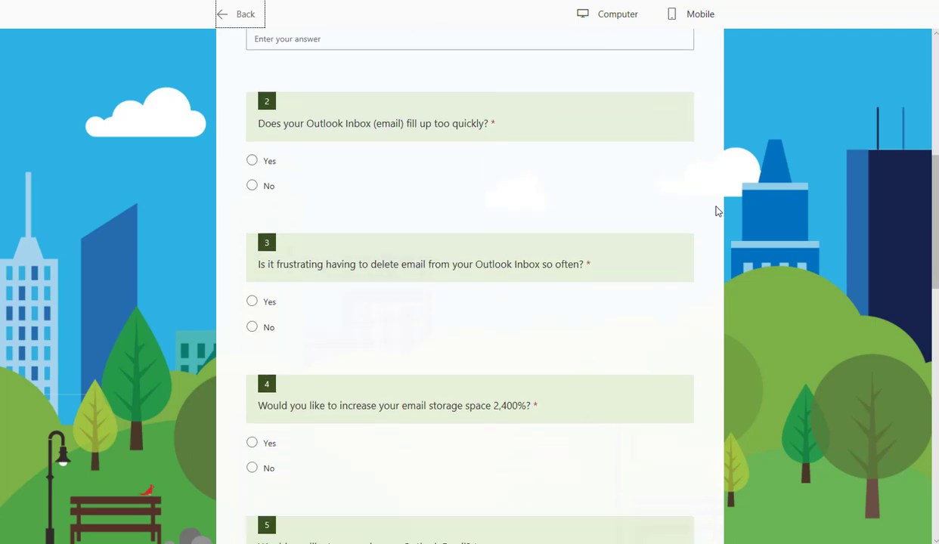
pyautogui.scroll(3, 717, 210)
pyautogui.scroll(4, 717, 210)
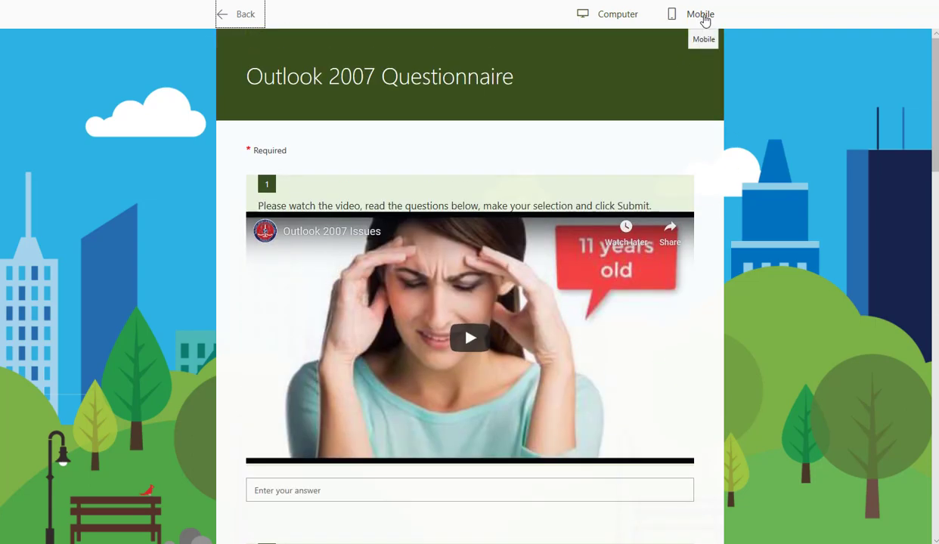
pyautogui.click(702, 16)
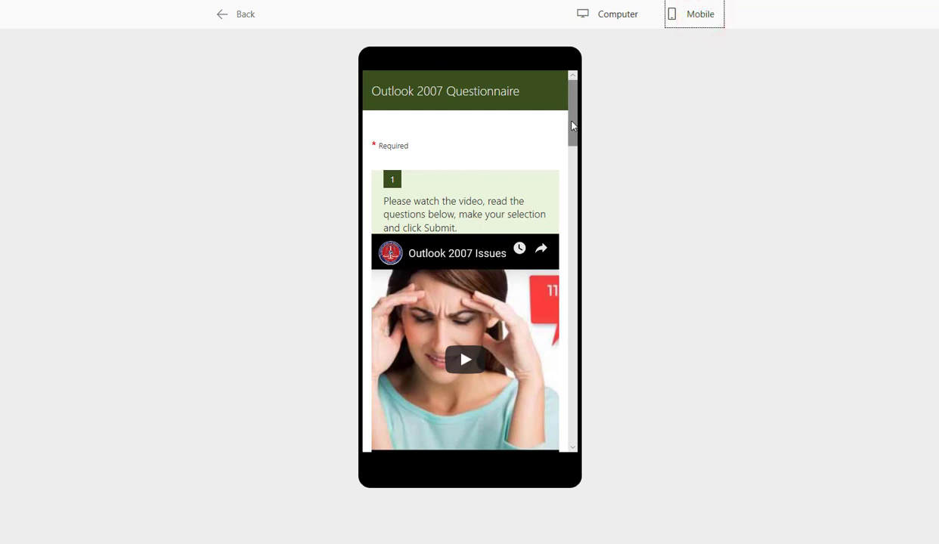
pyautogui.moveTo(572, 124); pyautogui.dragTo(575, 105)
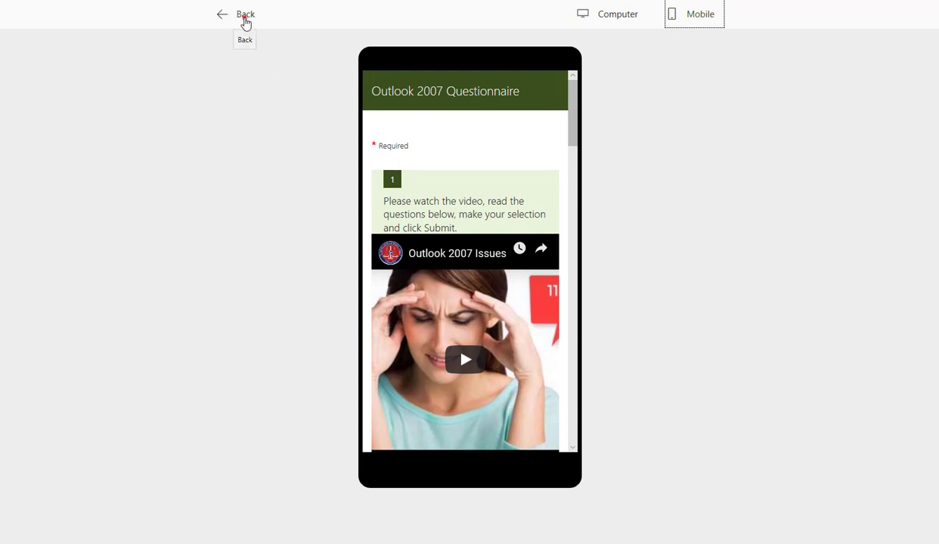
pyautogui.click(245, 19)
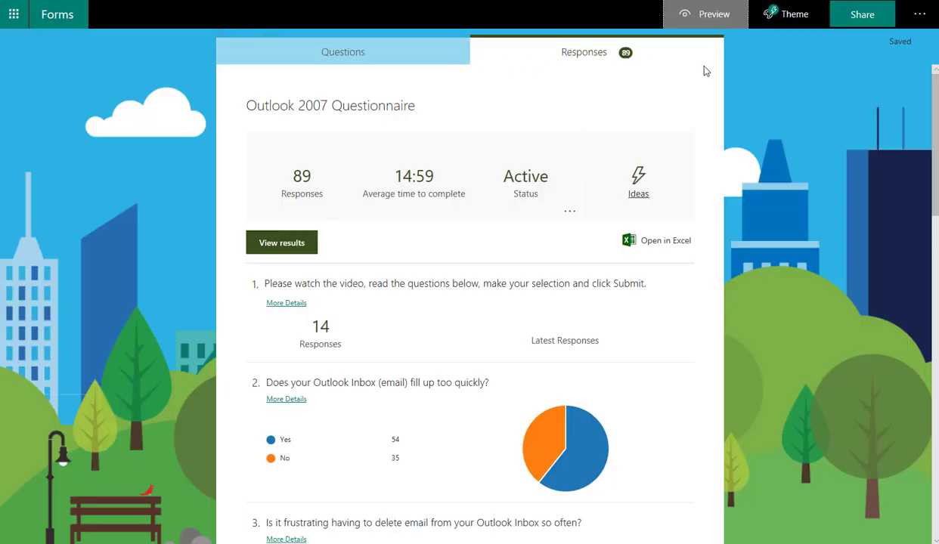
# Step: Browse the theme ideas offered for the Outlook 2007 Questionnaire
pyautogui.click(795, 16)
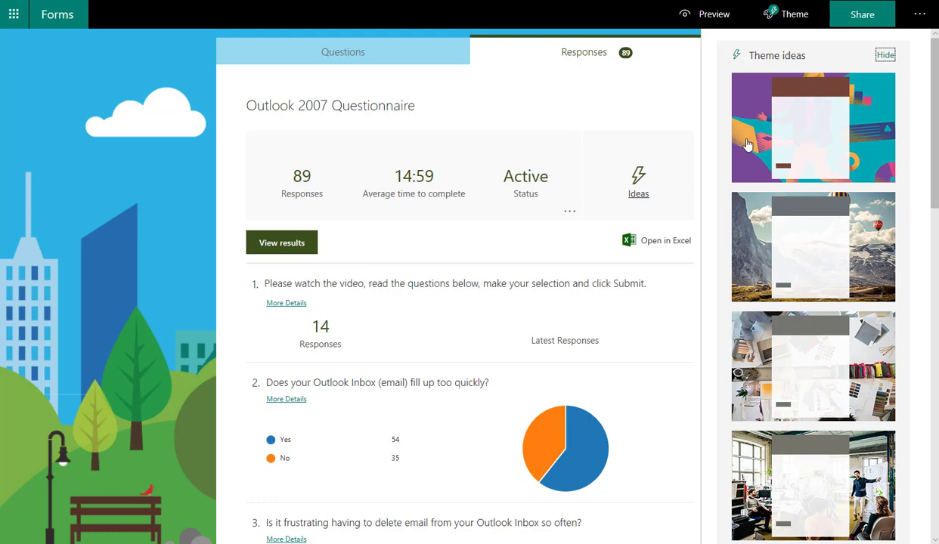
pyautogui.scroll(-3, 766, 227)
pyautogui.scroll(3, 768, 280)
# Step: Return to the forms list and create a new form titled "Questionnaire for July 2019", leaving its description empty
pyautogui.click(59, 24)
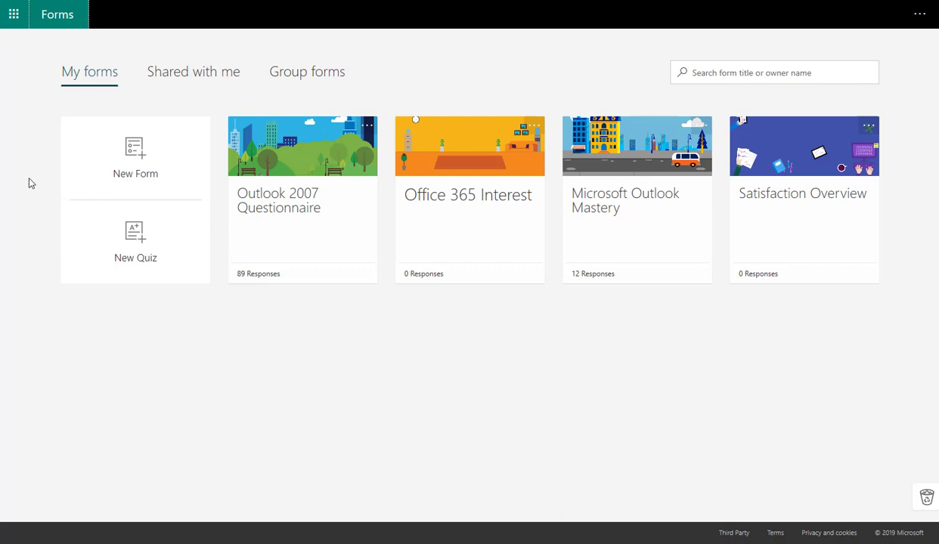
pyautogui.click(137, 153)
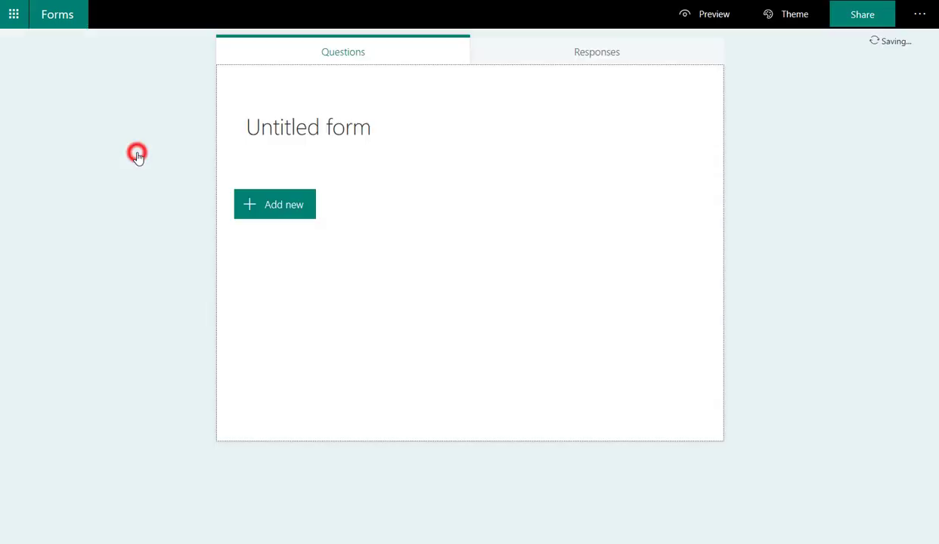
pyautogui.click(295, 132)
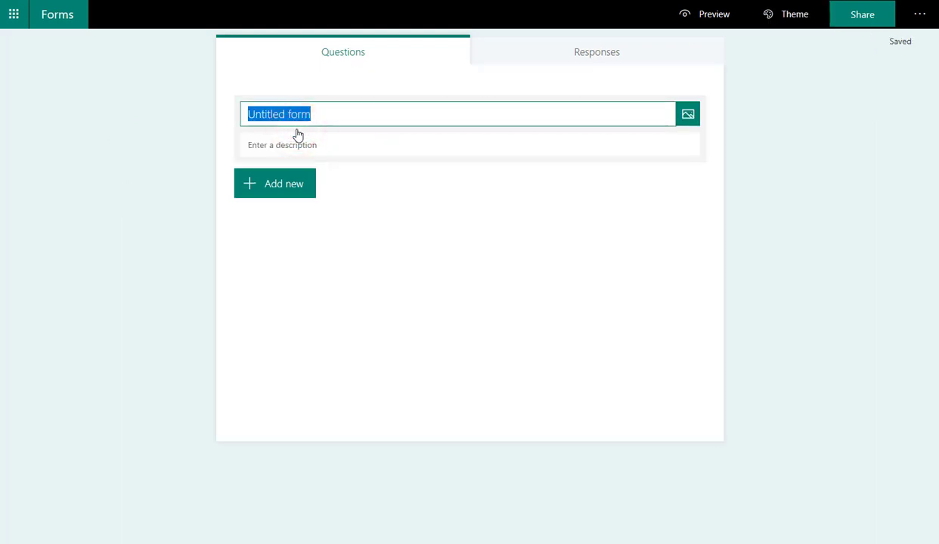
pyautogui.write('Que')
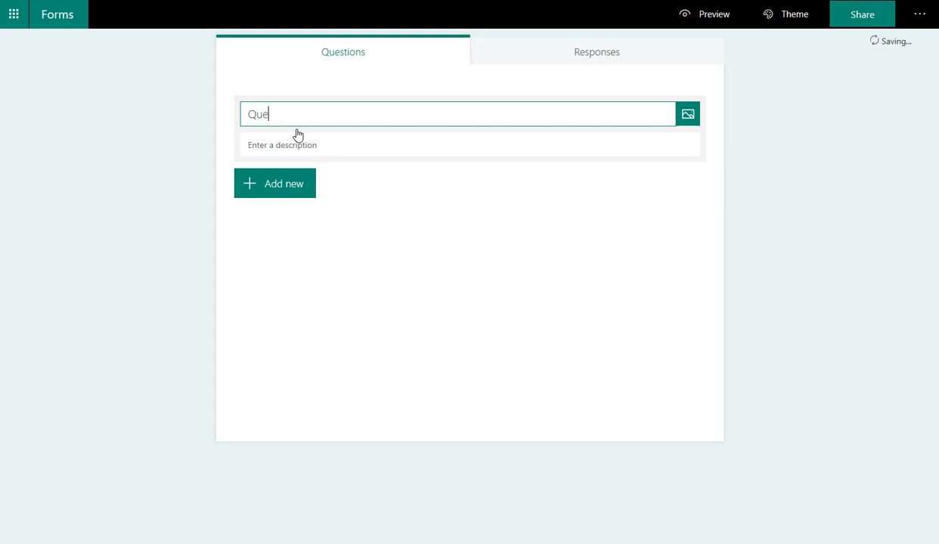
pyautogui.write('atriioin')
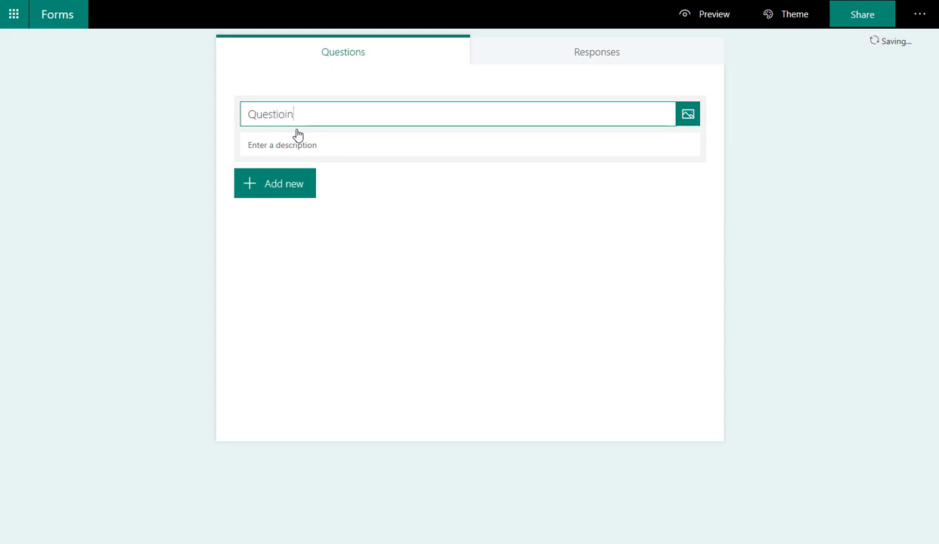
pyautogui.write('nnaire for July 2019')
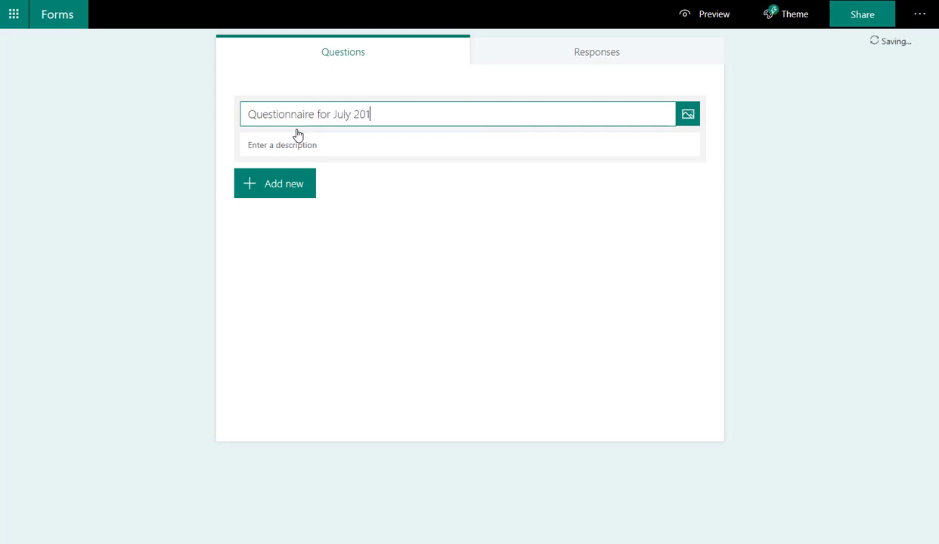
pyautogui.click(309, 146)
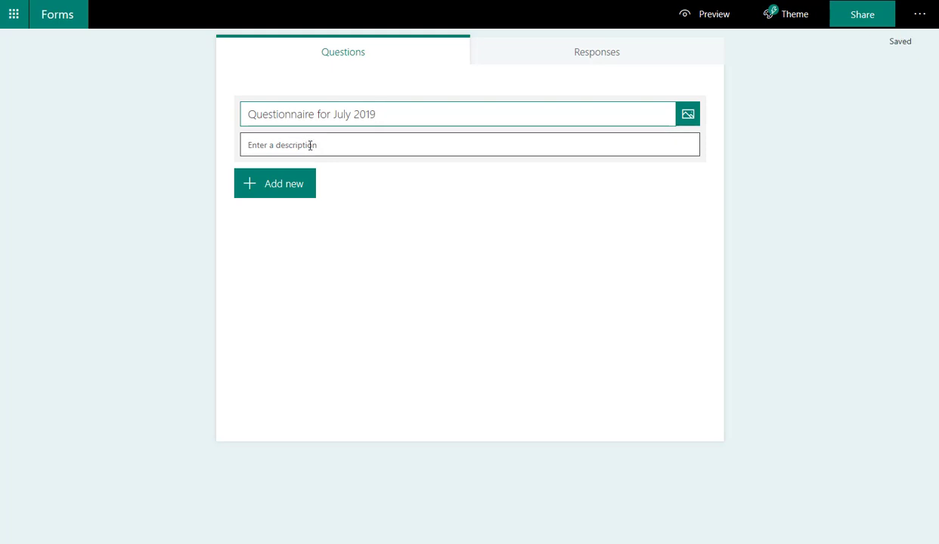
pyautogui.click(310, 145)
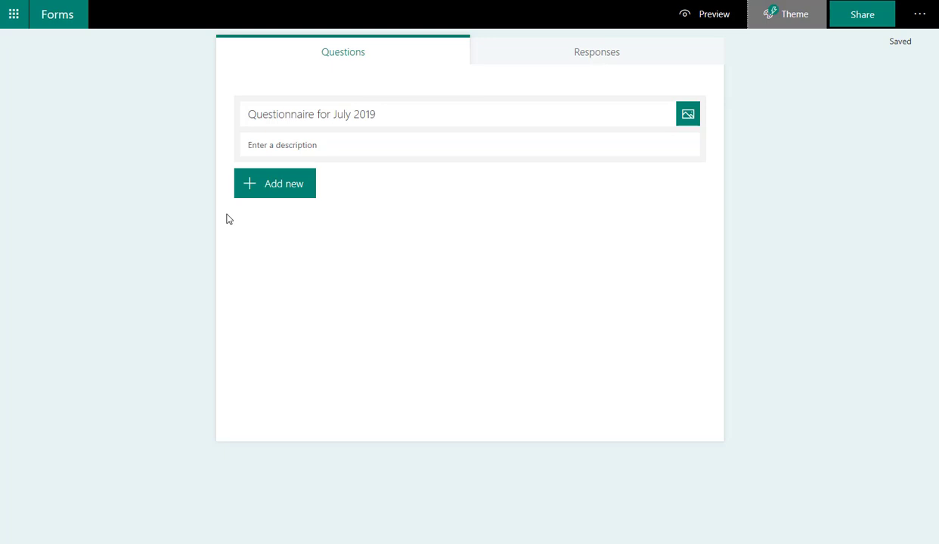
# Step: Show the question types available for the new form, including the additional types beyond Choice, Text, Rating and Date
pyautogui.click(275, 192)
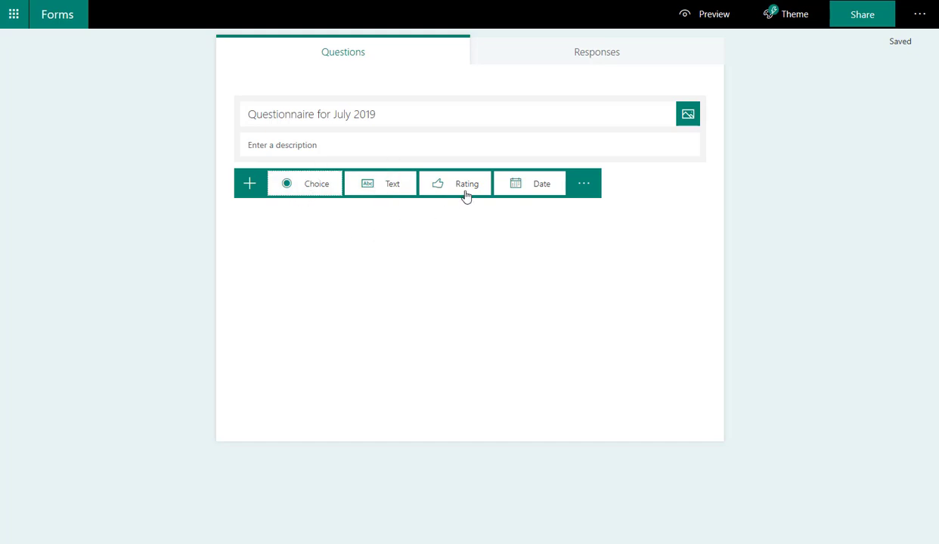
pyautogui.click(586, 190)
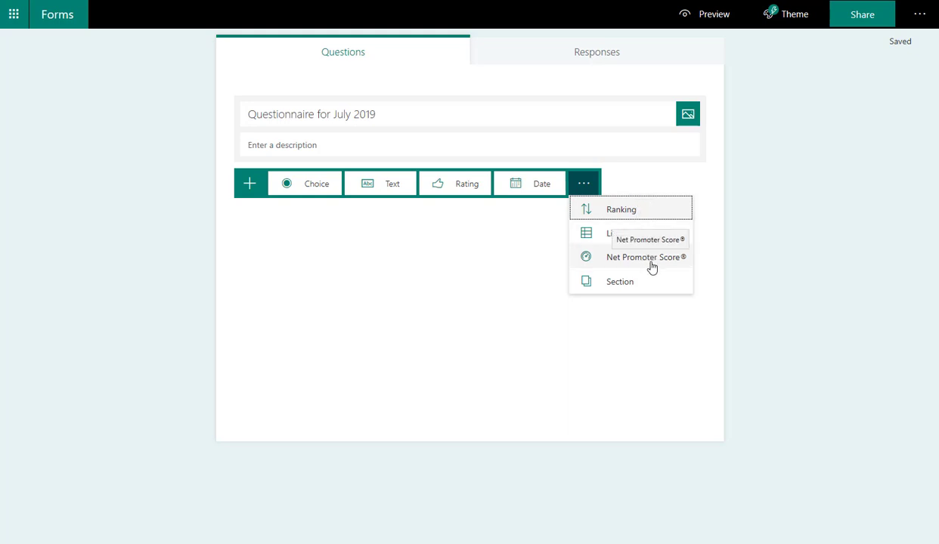
pyautogui.click(419, 273)
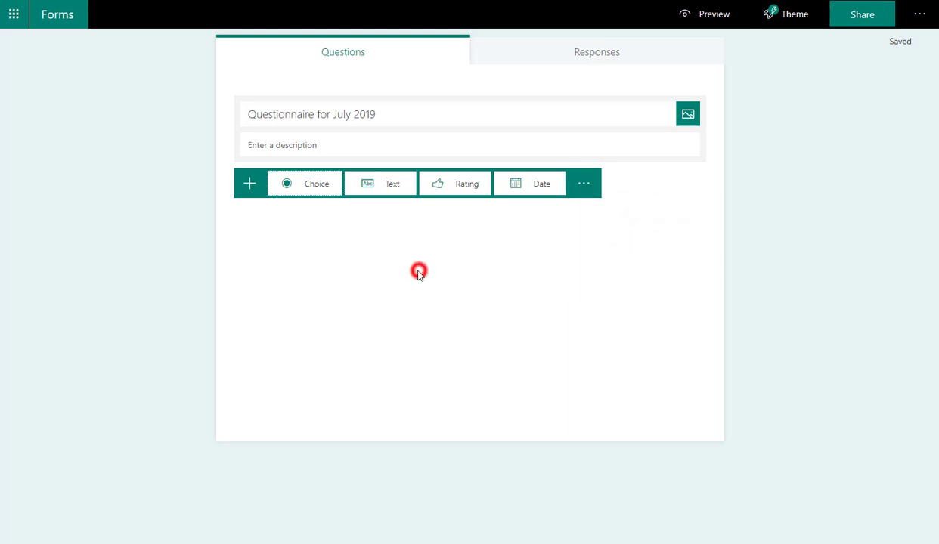
# Step: Add a Choice question reading "Do you think online forms are a good idea?" with all suggested options: Yes, No and Maybe
pyautogui.click(302, 189)
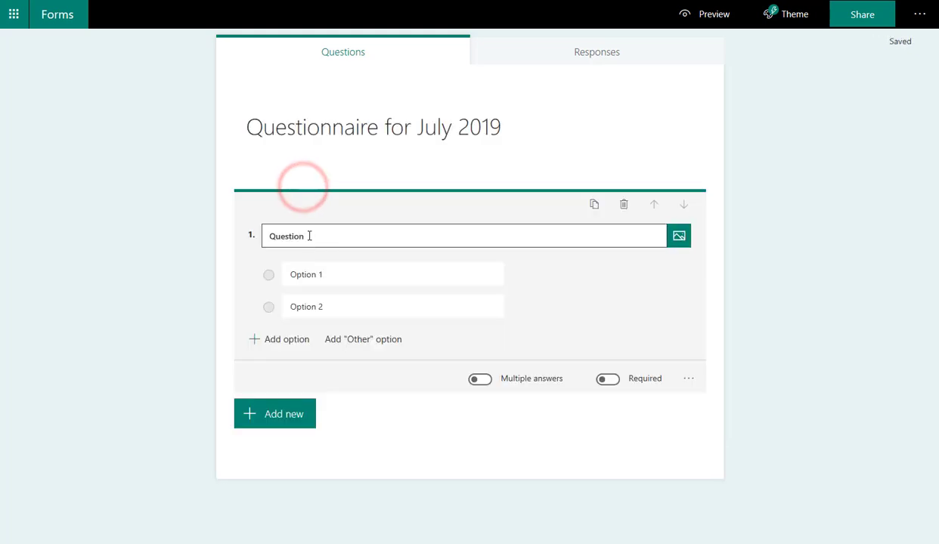
pyautogui.click(338, 235)
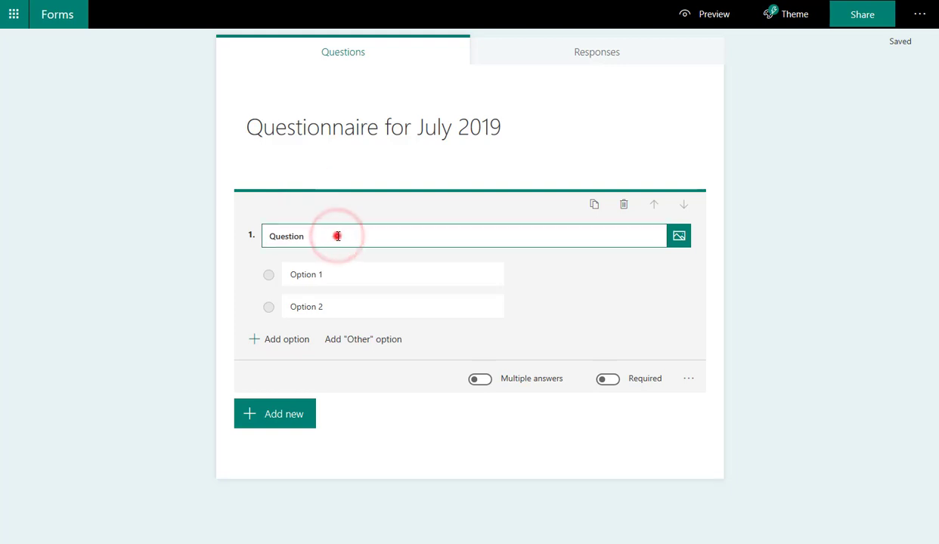
pyautogui.doubleClick(338, 236)
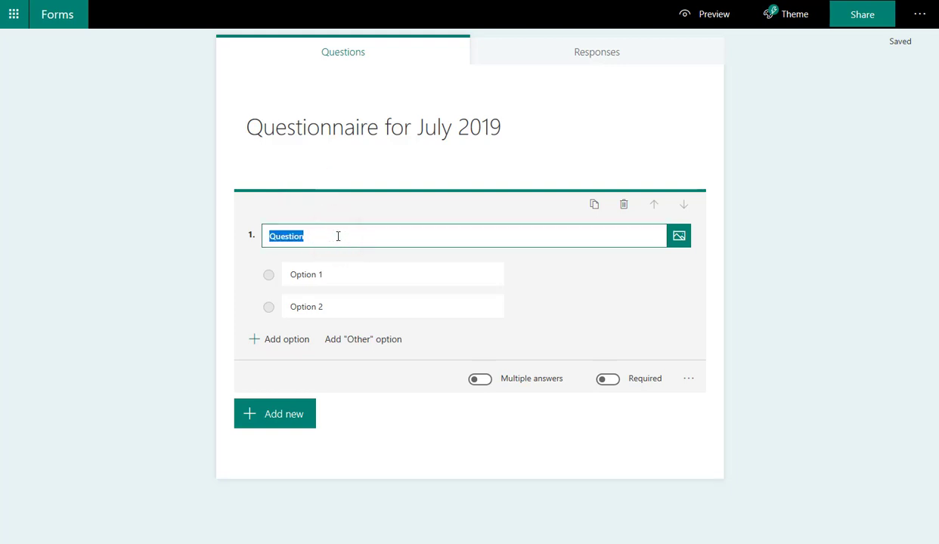
pyautogui.write('Do you th')
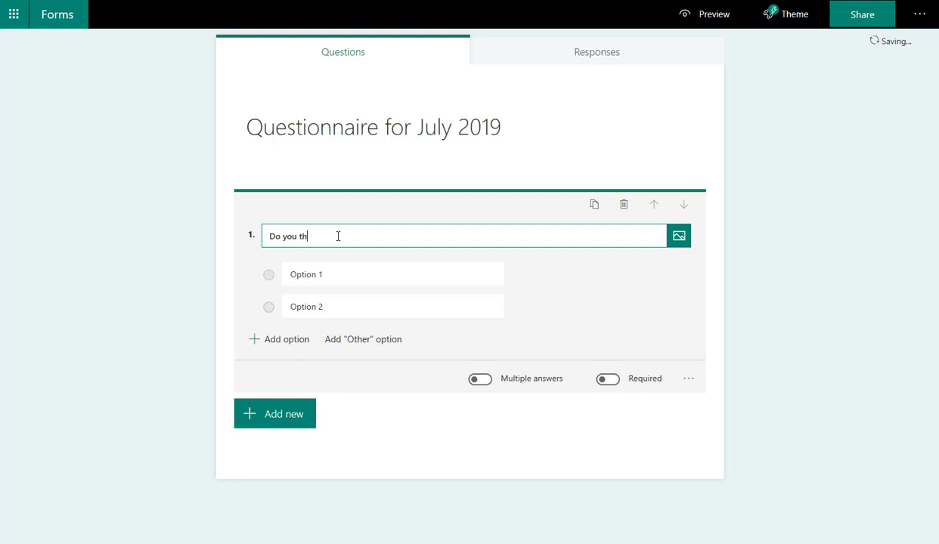
pyautogui.write('ink onli')
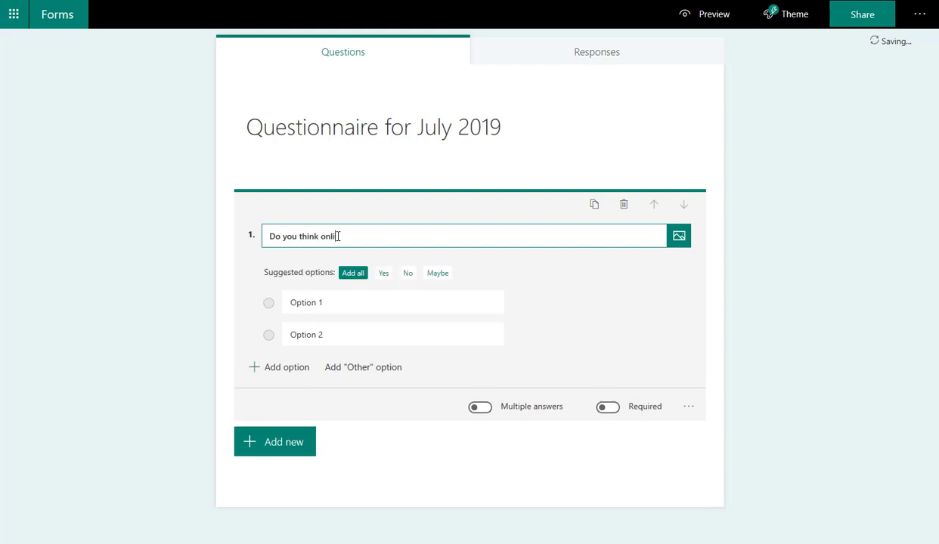
pyautogui.write('ne forms are a good id')
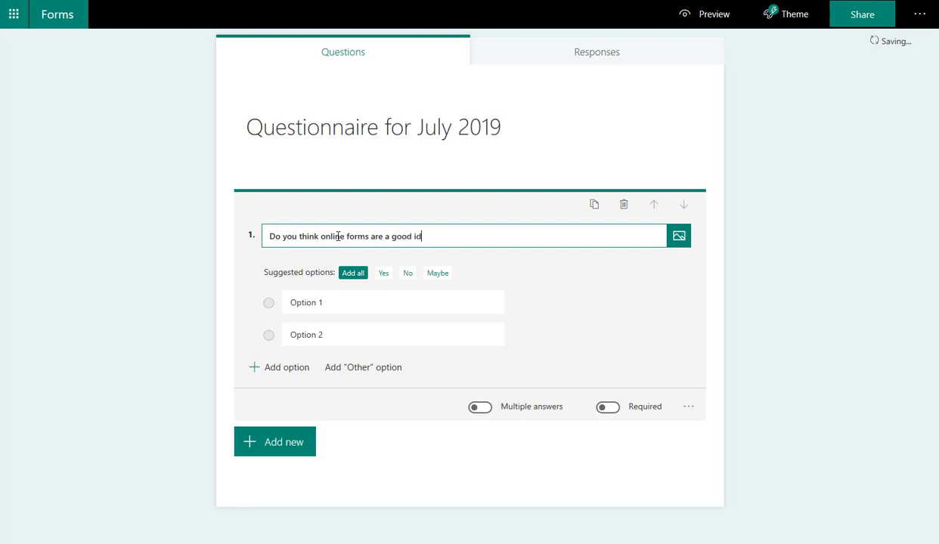
pyautogui.write('aa?')
pyautogui.click(353, 275)
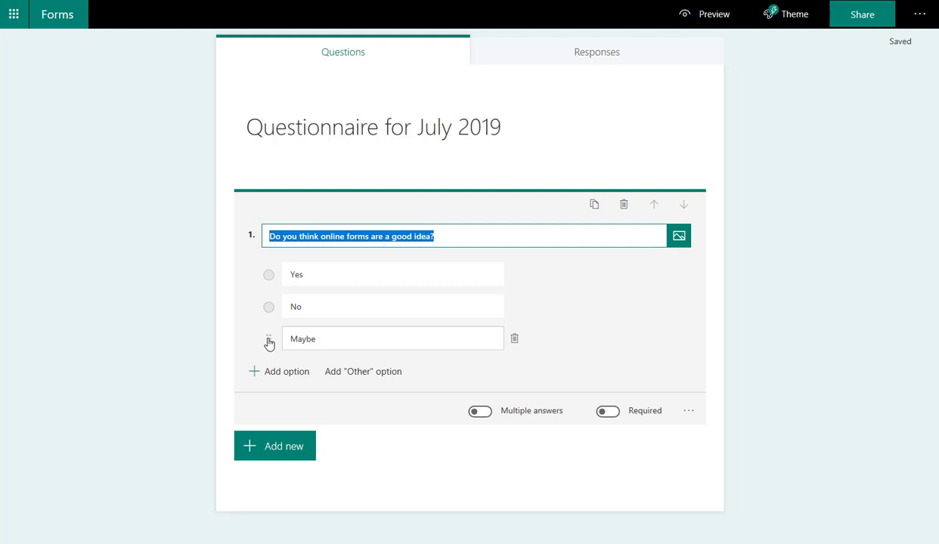
# Step: Move the Maybe option between Yes and No, and delete it from the first question
pyautogui.moveTo(268, 340); pyautogui.dragTo(267, 307)
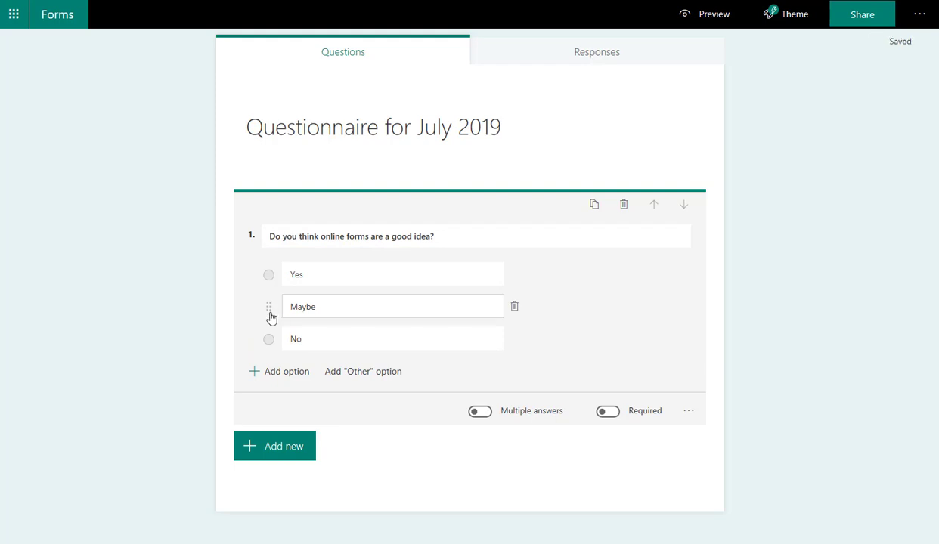
pyautogui.click(515, 309)
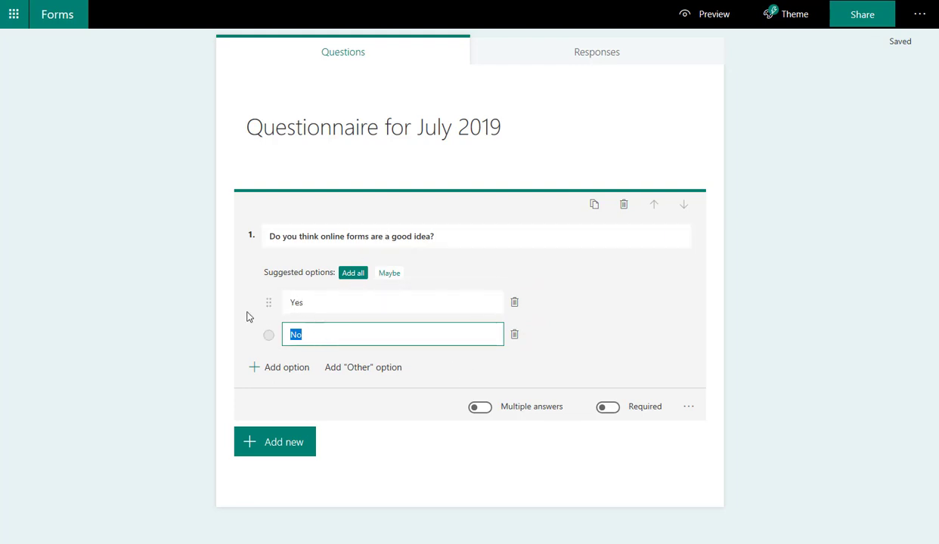
# Step: Turn on Multiple answers and Required for the first question, and view its additional settings without choosing any
pyautogui.click(487, 411)
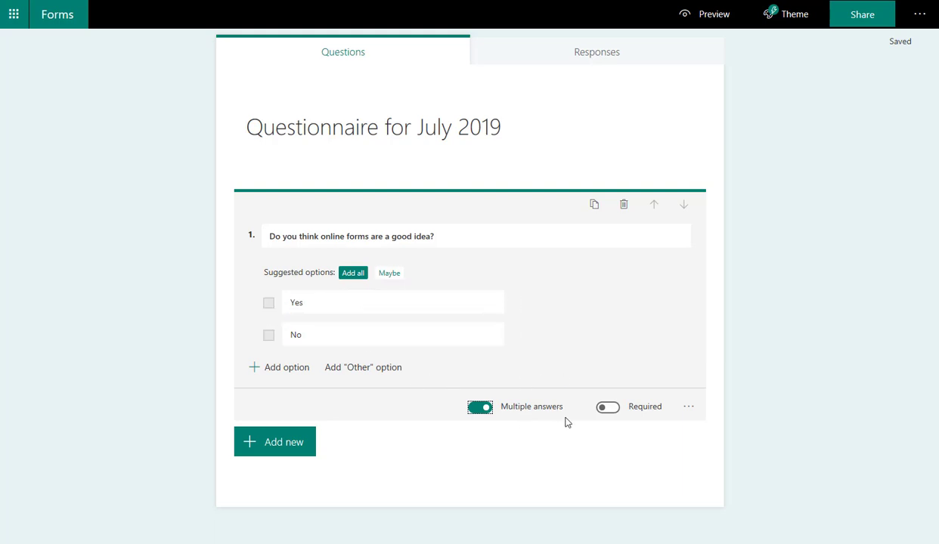
pyautogui.click(609, 408)
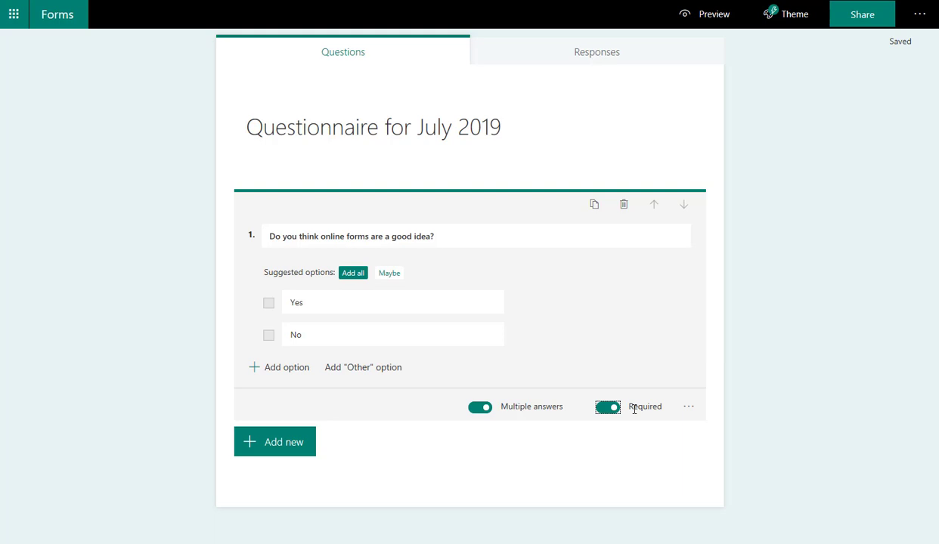
pyautogui.click(688, 409)
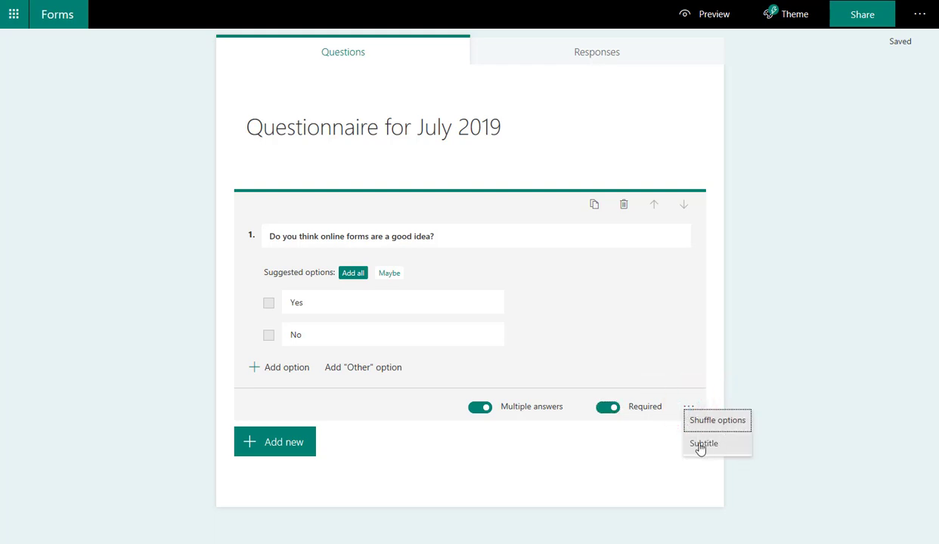
pyautogui.click(624, 450)
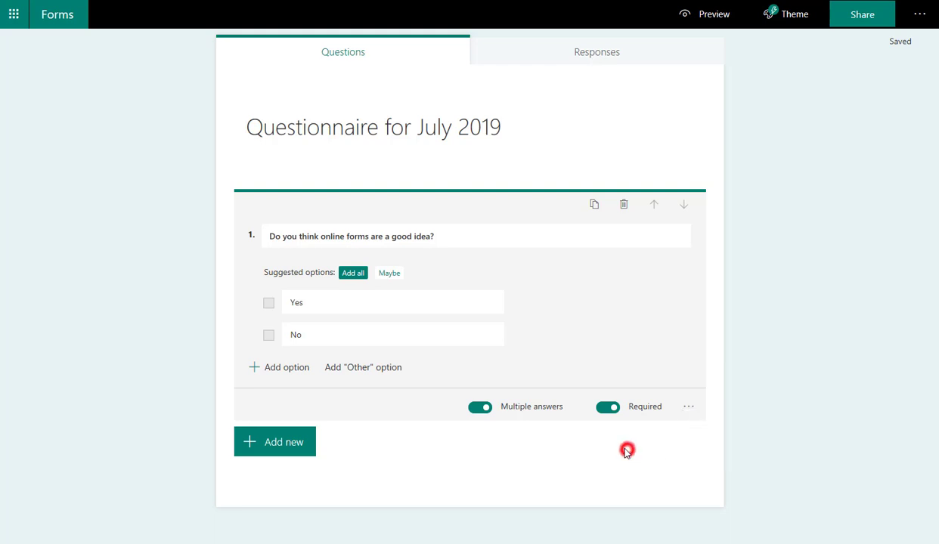
# Step: Duplicate the first question, move the copy up and back down, and delete it
pyautogui.click(595, 207)
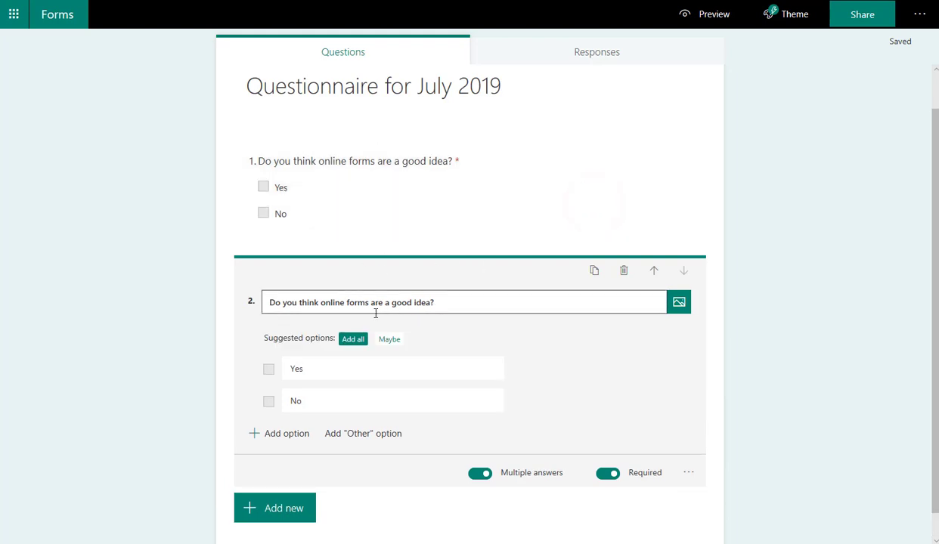
pyautogui.click(655, 273)
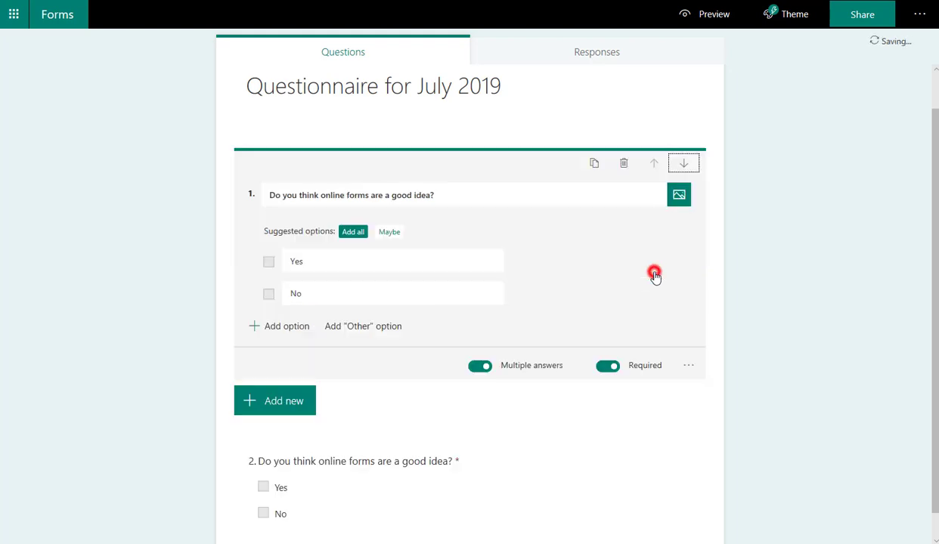
pyautogui.click(684, 167)
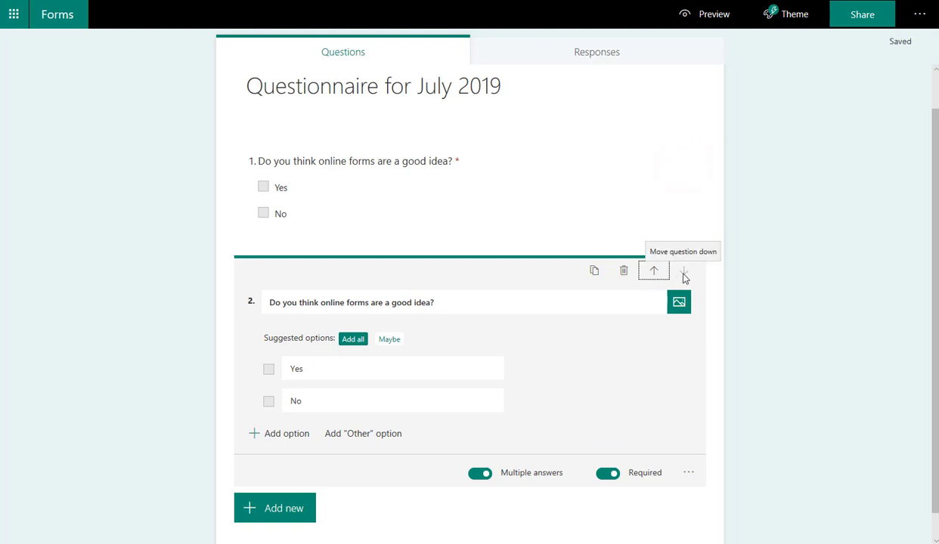
pyautogui.click(624, 274)
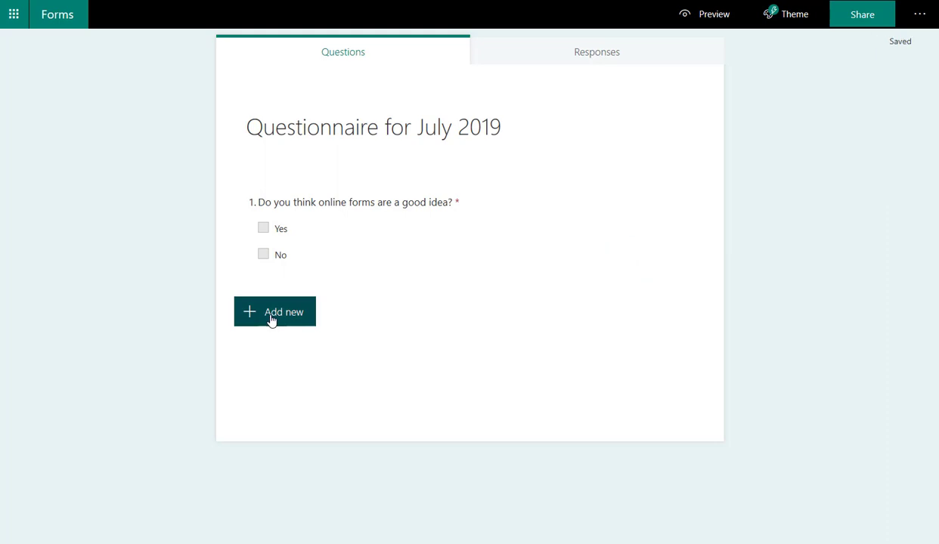
# Step: Add a Text question reading "How many cases are you prosecuting per month?", trying the Long answer setting and leaving it off
pyautogui.click(278, 317)
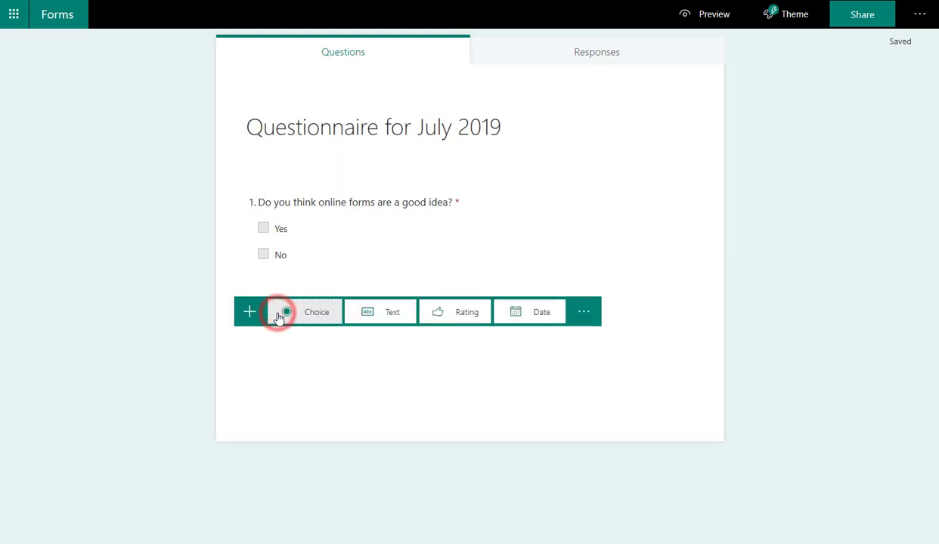
pyautogui.click(393, 312)
pyautogui.click(325, 347)
pyautogui.doubleClick(327, 347)
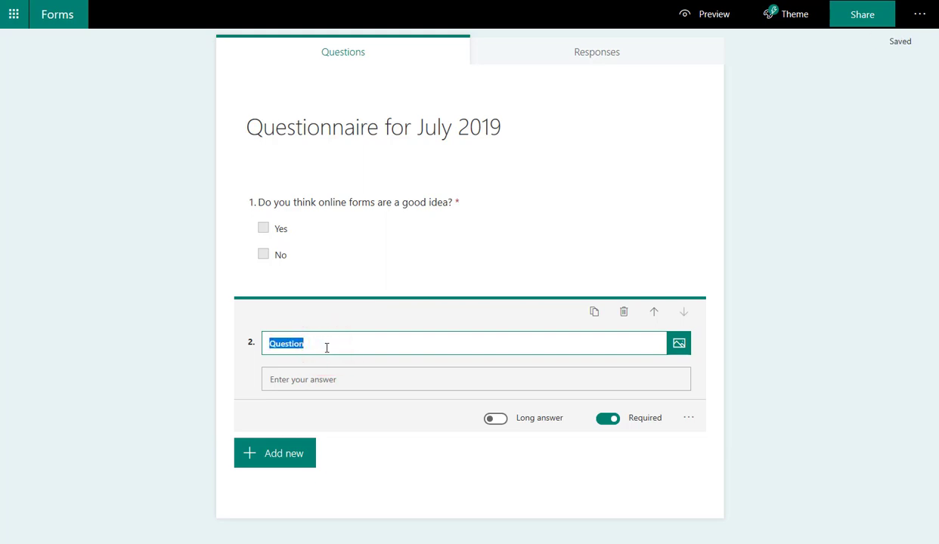
pyautogui.write('How many cases are you prosecuting per month?')
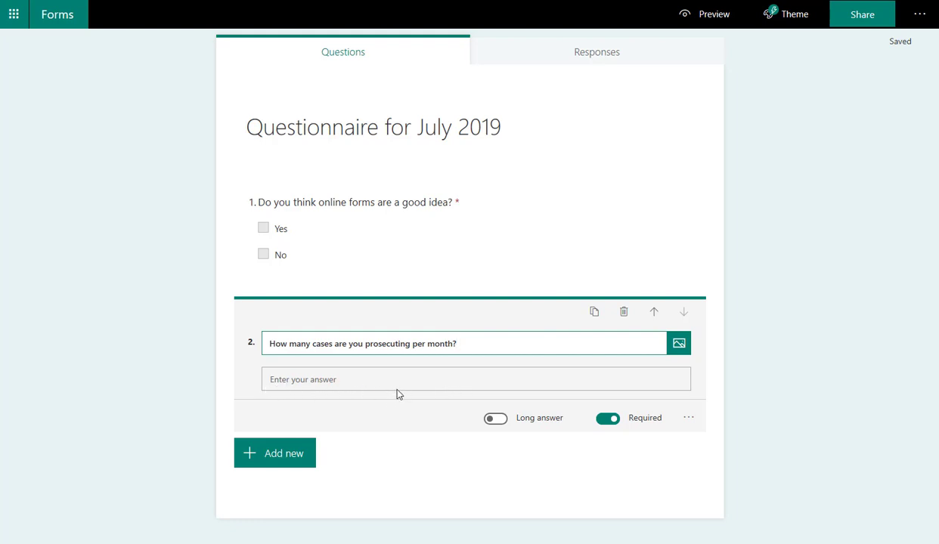
pyautogui.click(503, 421)
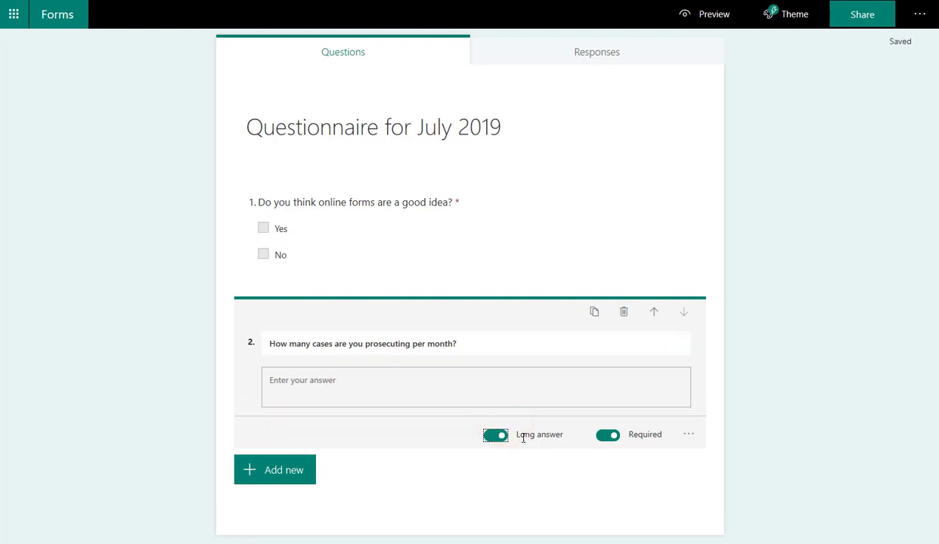
pyautogui.click(496, 436)
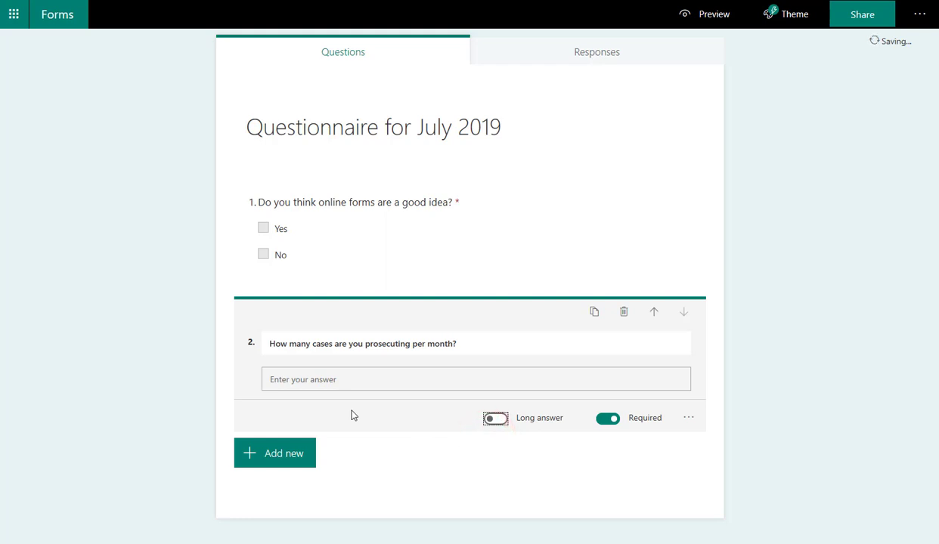
pyautogui.click(281, 459)
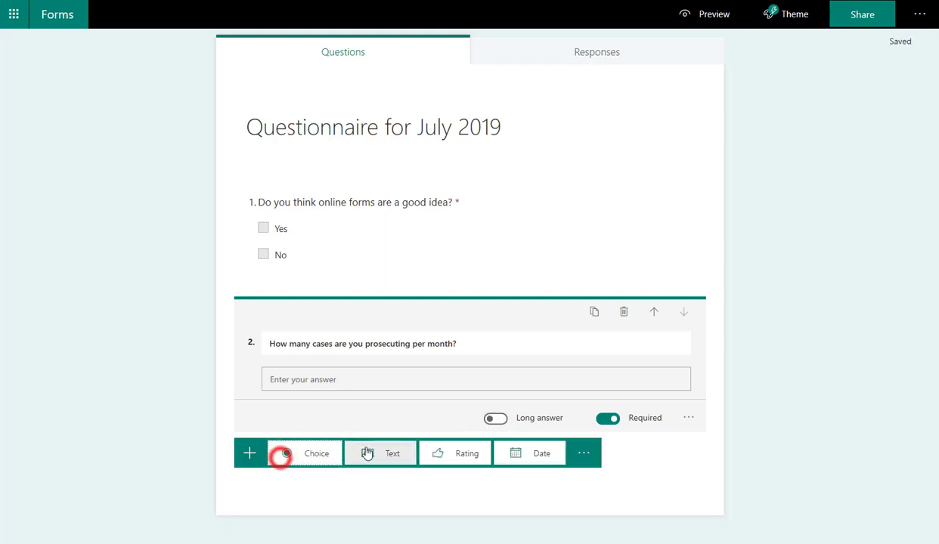
pyautogui.click(521, 464)
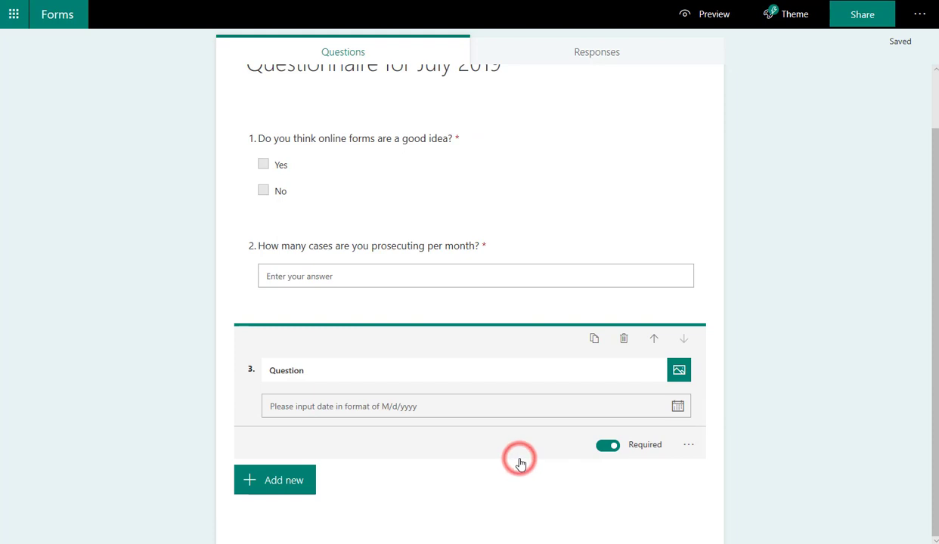
pyautogui.click(623, 339)
# Step: Add a Rating question reading "Please rate the importance of technology in the courtroom." as the third question
pyautogui.click(302, 394)
pyautogui.click(454, 399)
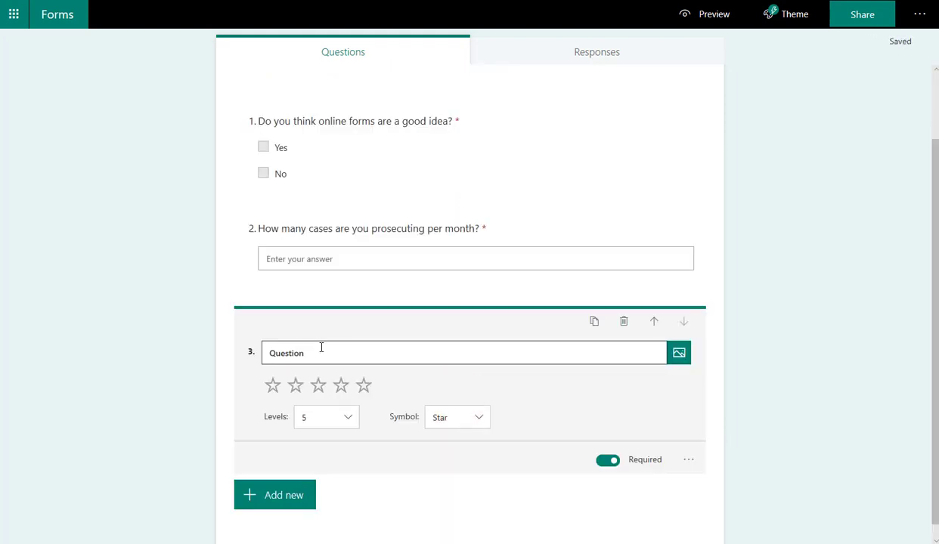
pyautogui.click(321, 356)
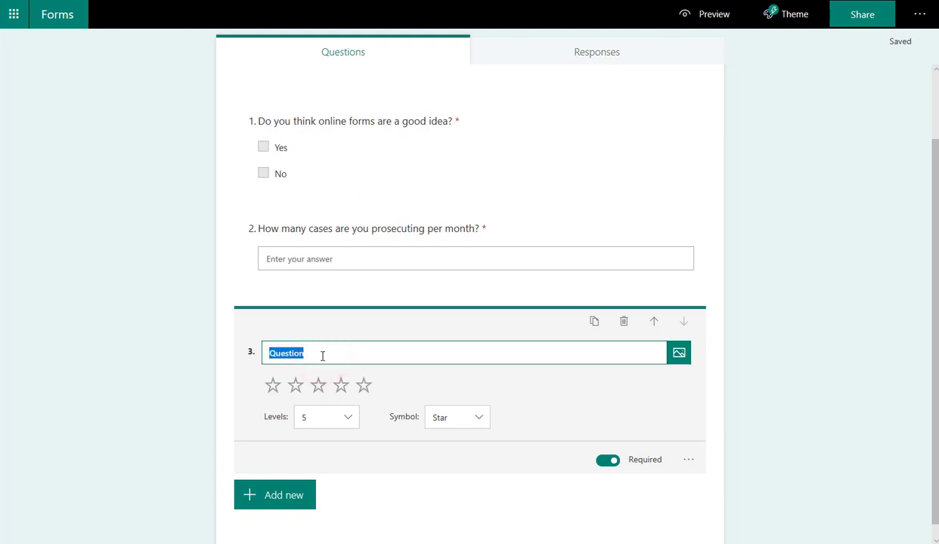
pyautogui.write('Please rate the importance of technology in the courtroom.')
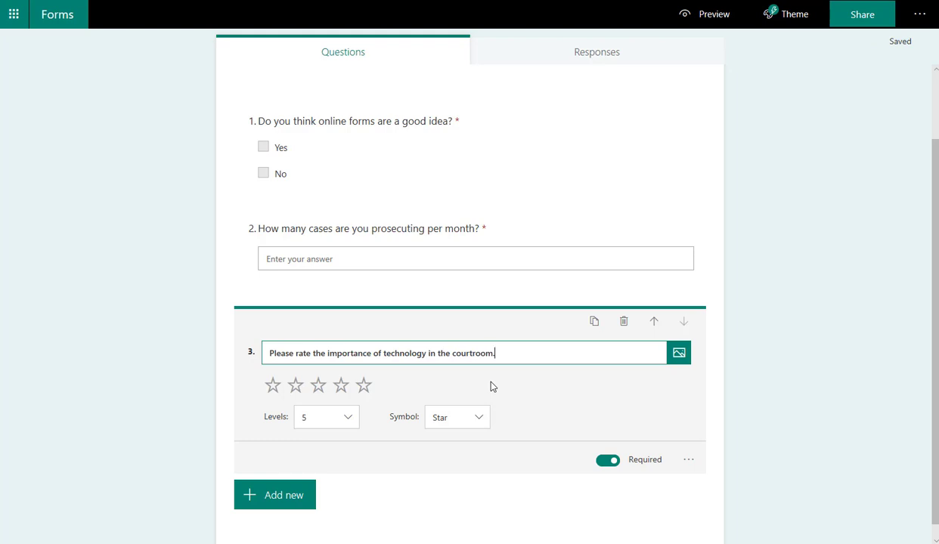
# Step: Check the available rating levels for the third question, keep 5 levels, and set its symbol to Number
pyautogui.click(348, 418)
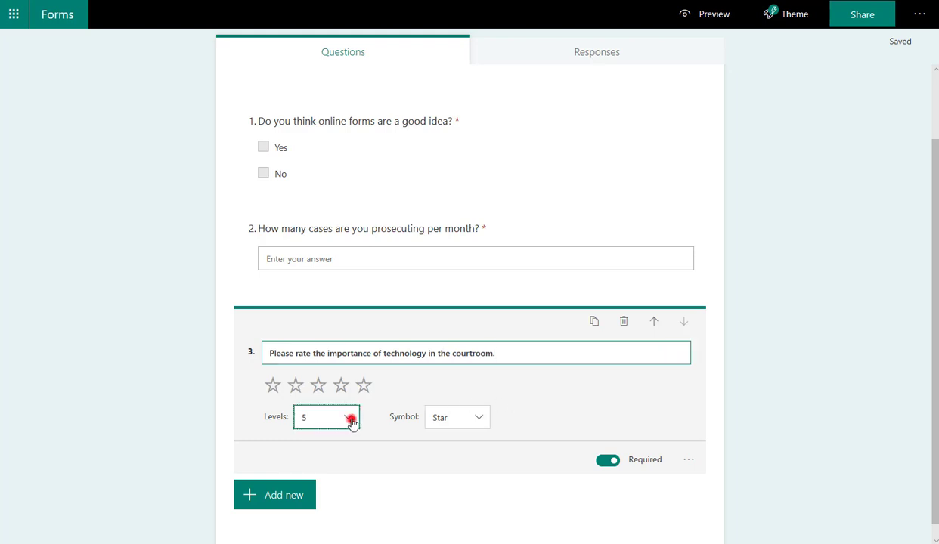
pyautogui.moveTo(355, 438)
pyautogui.mouseDown()
pyautogui.moveTo(356, 519)
pyautogui.moveTo(360, 441)
pyautogui.mouseUp()
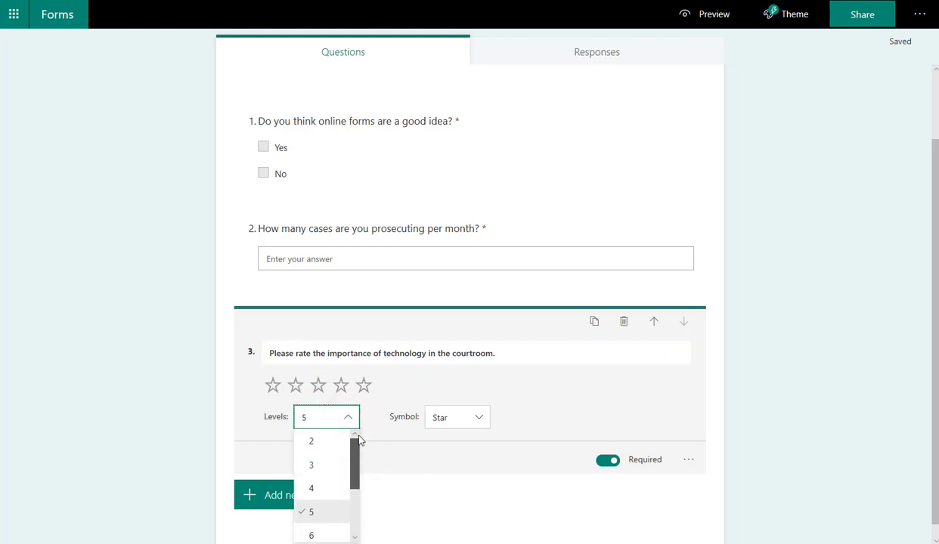
pyautogui.click(412, 383)
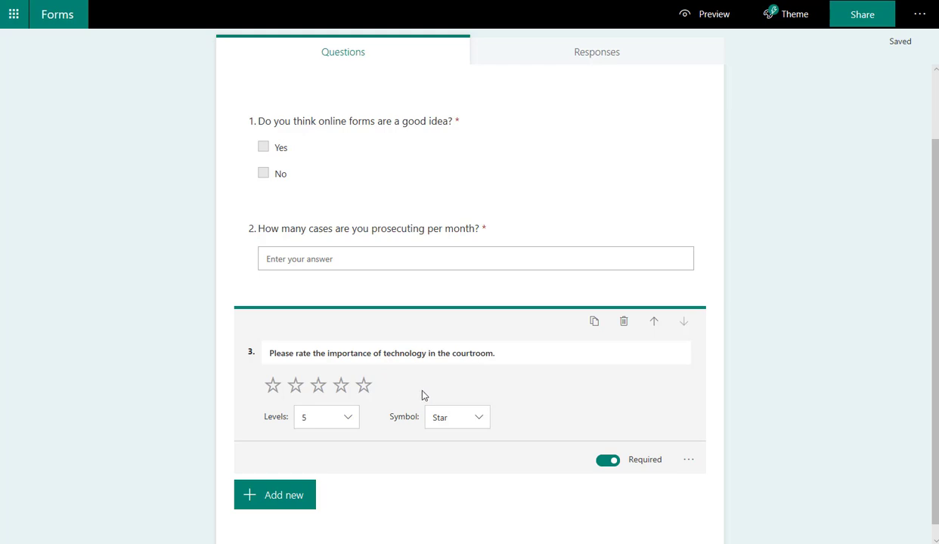
pyautogui.click(479, 422)
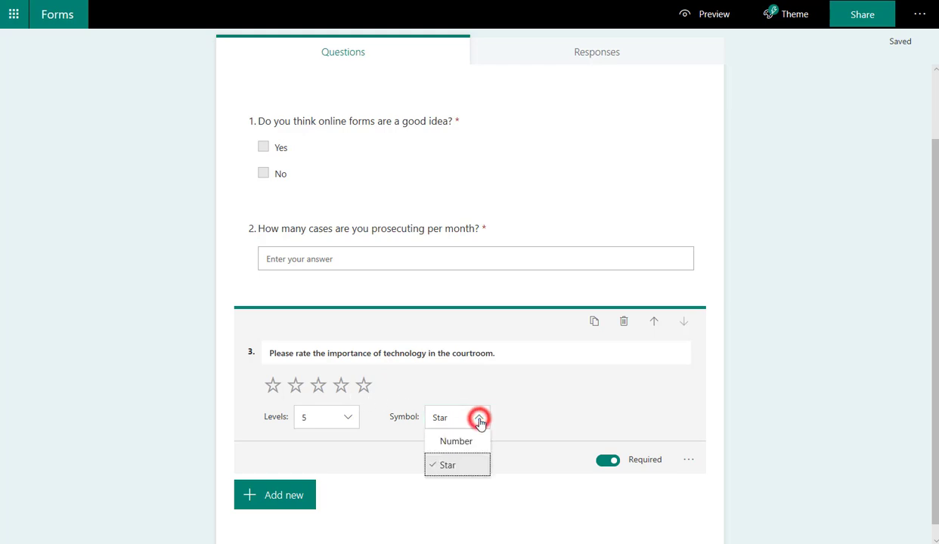
pyautogui.click(472, 444)
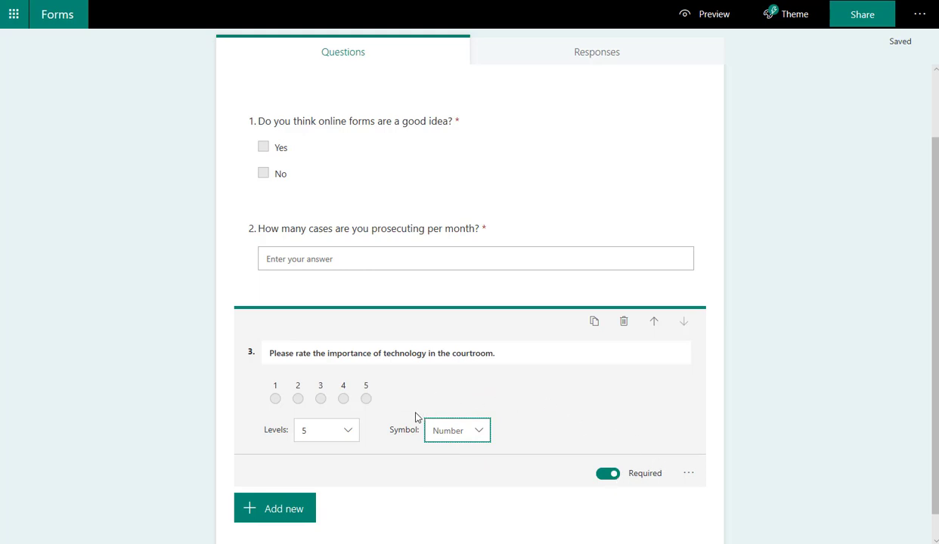
# Step: Add a Date question reading "Are you available for an onsite courtroom training on Monday, September 2, 2019?" as the fourth question
pyautogui.scroll(-1, 419, 414)
pyautogui.click(306, 479)
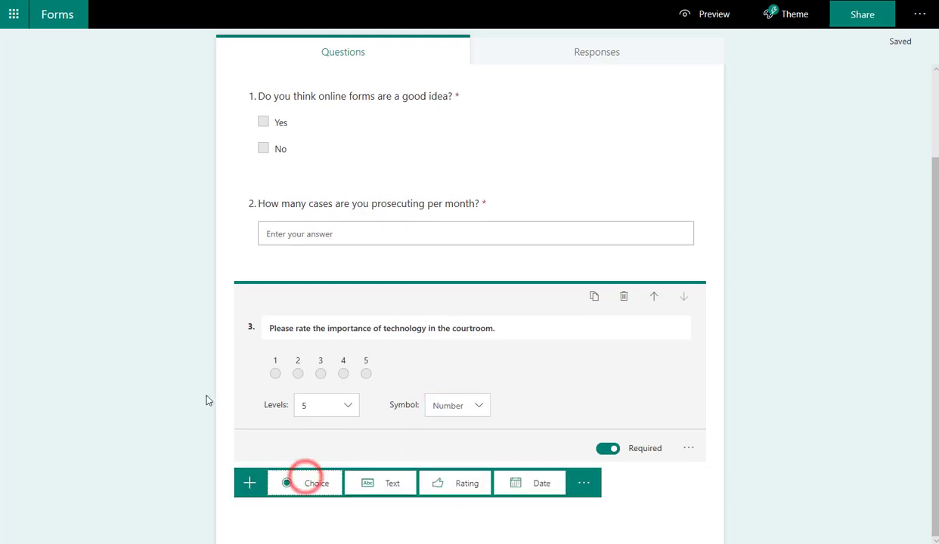
pyautogui.click(542, 484)
pyautogui.doubleClick(306, 376)
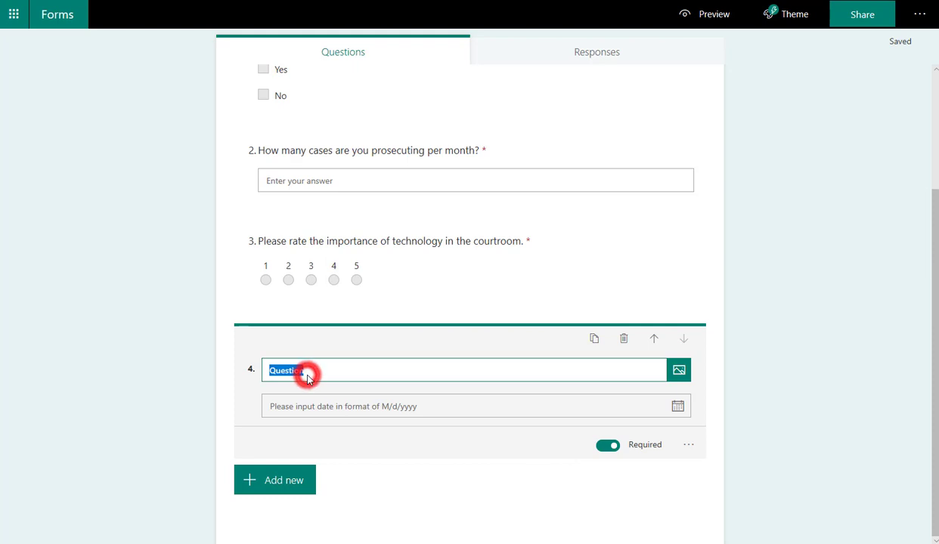
pyautogui.write('Are you availab')
pyautogui.write('le ')
pyautogui.write('for an onsite cour')
pyautogui.write('t')
pyautogui.press('BackSpace')
pyautogui.write('courtroom trainong')
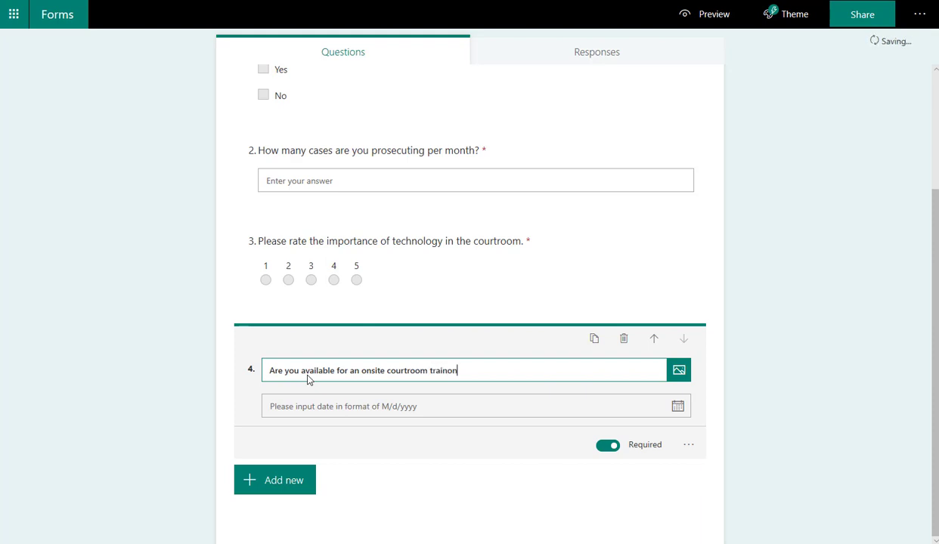
pyautogui.press('BackSpace')
pyautogui.press('BackSpace')
pyautogui.press('BackSpace')
pyautogui.write('ing on ')
pyautogui.write('S')
pyautogui.press('BackSpace')
pyautogui.write('Monday September 2, ')
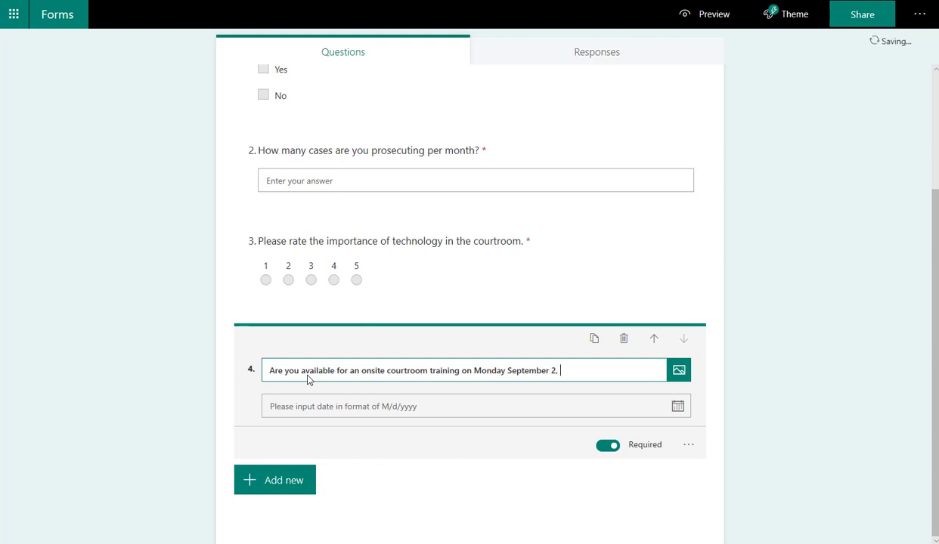
pyautogui.write('2019')
pyautogui.write(',')
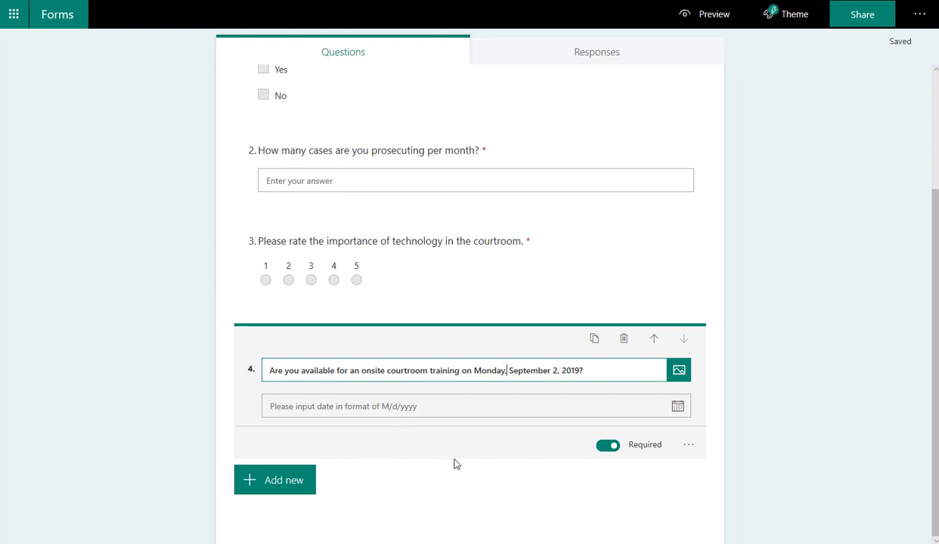
# Step: Add a Likert question reading "Please select the day you use technology in the courtroom." as the fifth question
pyautogui.click(281, 483)
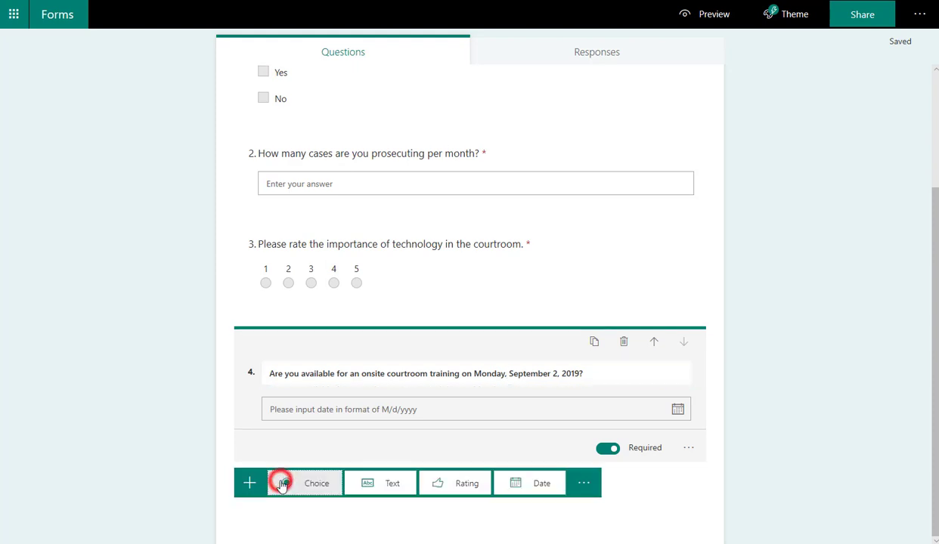
pyautogui.click(582, 487)
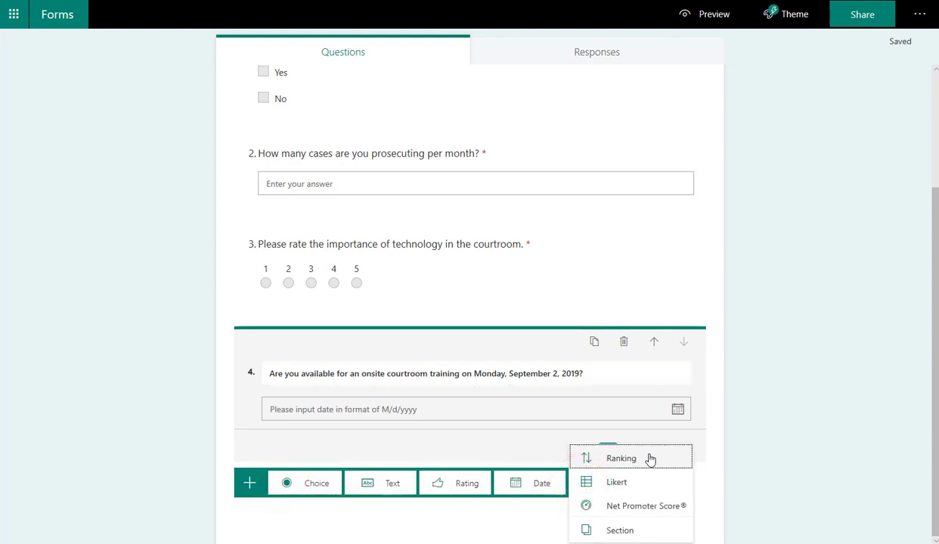
pyautogui.click(618, 484)
pyautogui.click(330, 310)
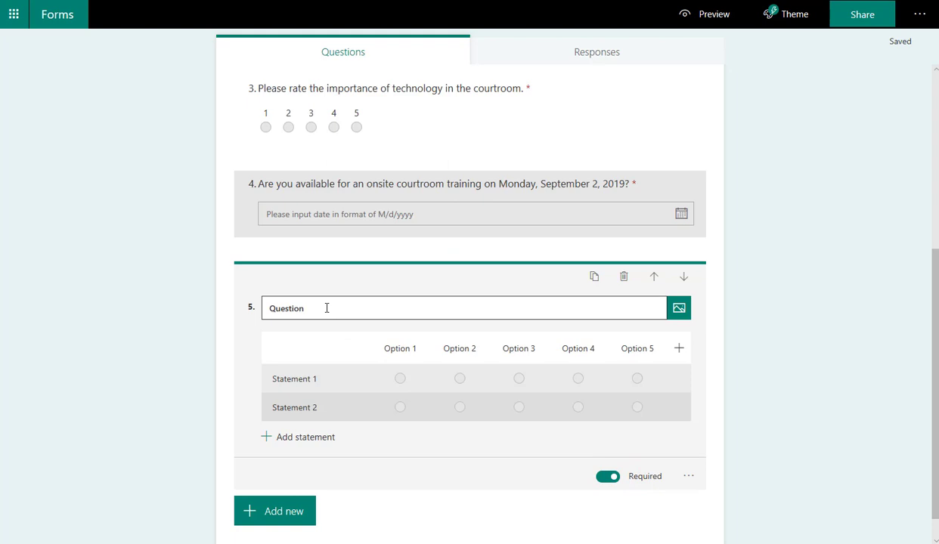
pyautogui.doubleClick(325, 308)
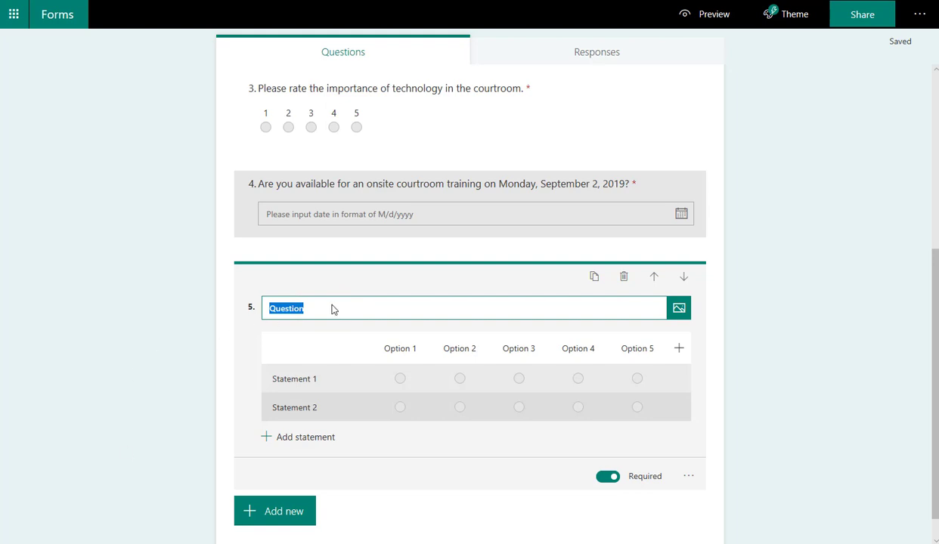
pyautogui.click(332, 310)
pyautogui.write('Plea')
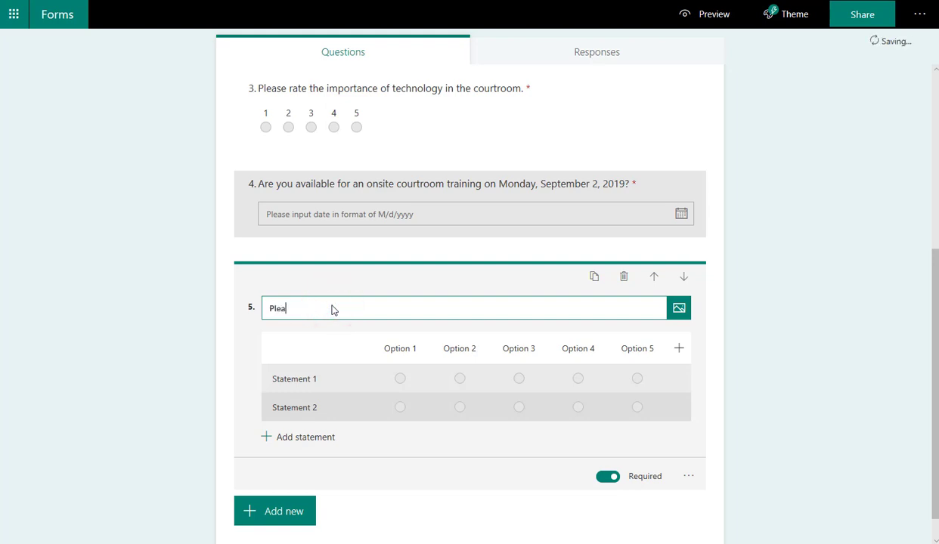
pyautogui.write('se select the day you use technology in the courtroom.')
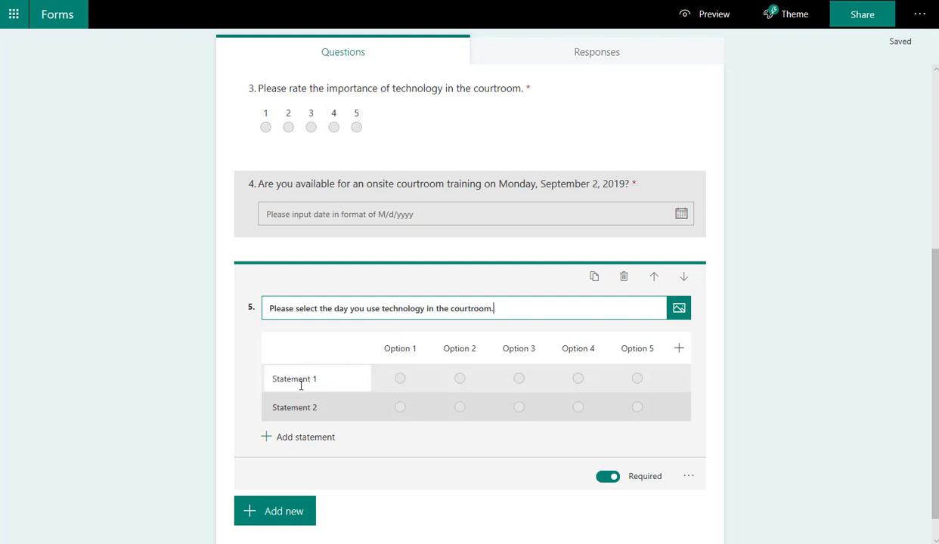
# Step: Label the five Likert options Monday, Tuesday, Wednesday, Thursday and Friday
pyautogui.click(402, 348)
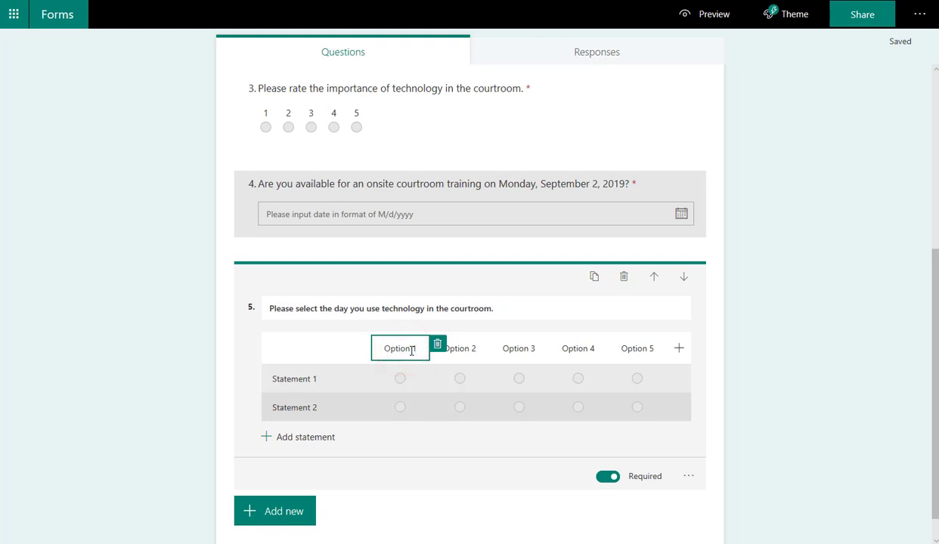
pyautogui.tripleClick(411, 350)
pyautogui.write('Monday')
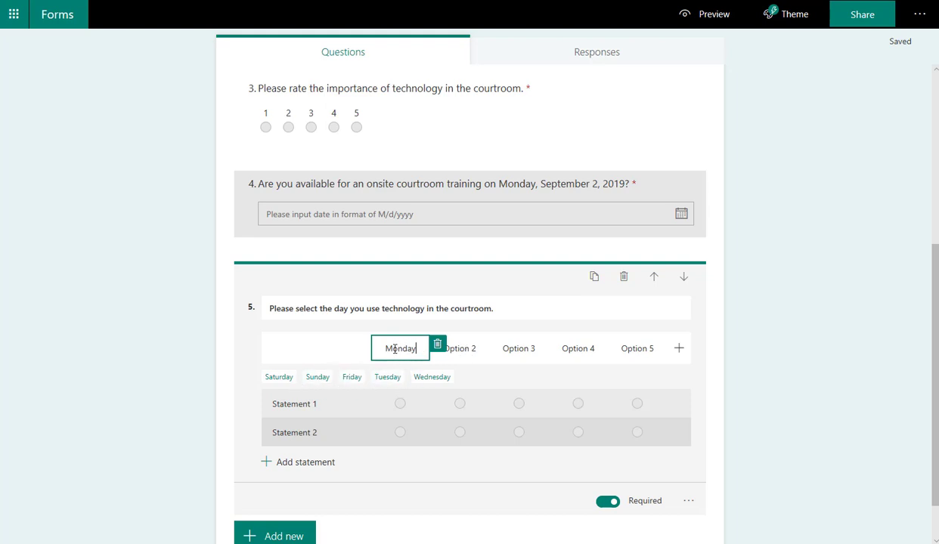
pyautogui.click(463, 349)
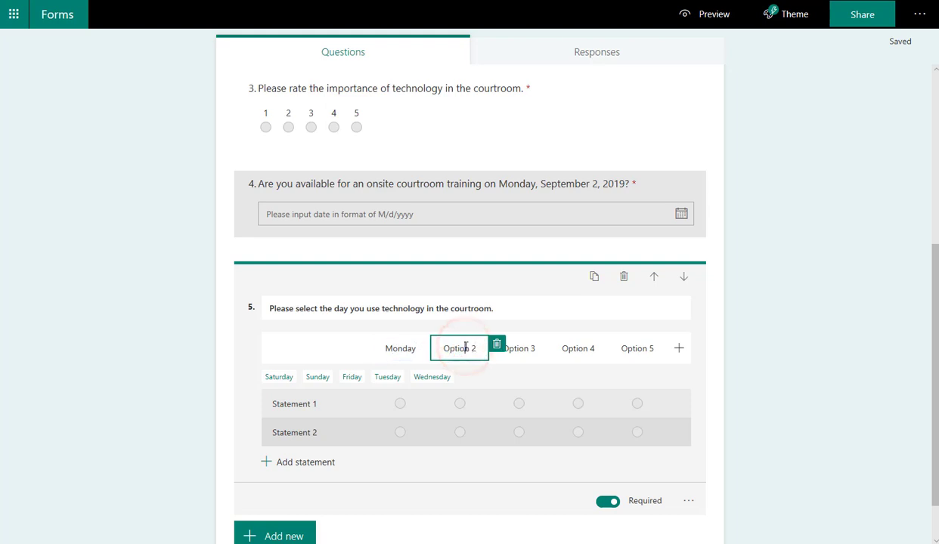
pyautogui.click(387, 376)
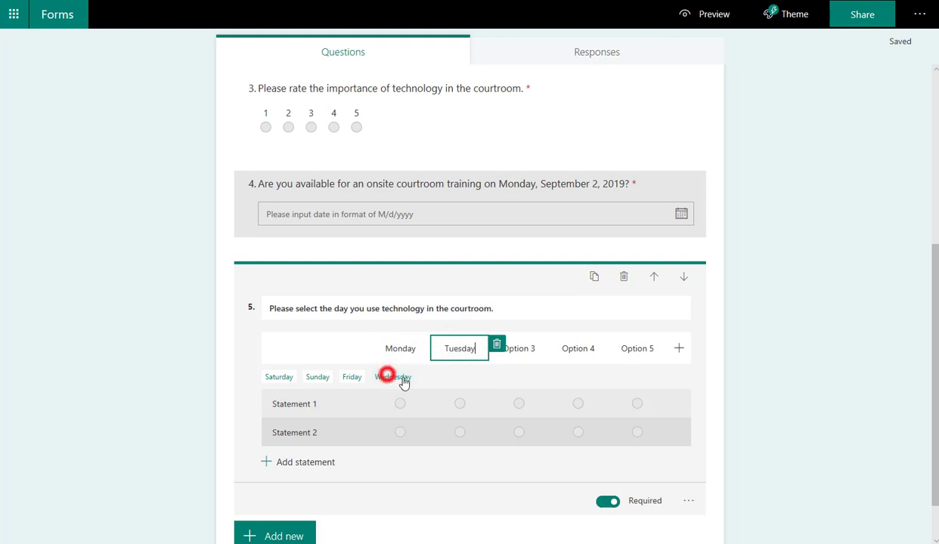
pyautogui.click(524, 348)
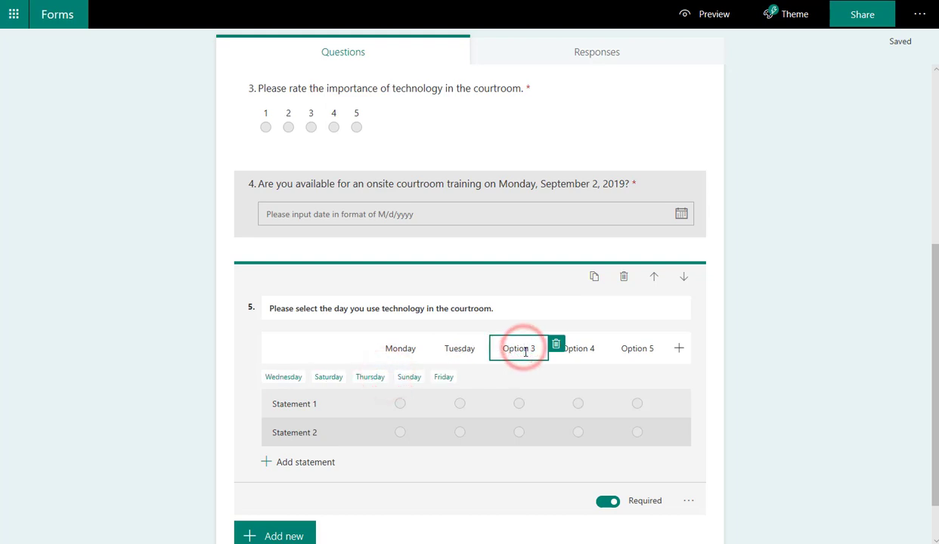
pyautogui.click(275, 377)
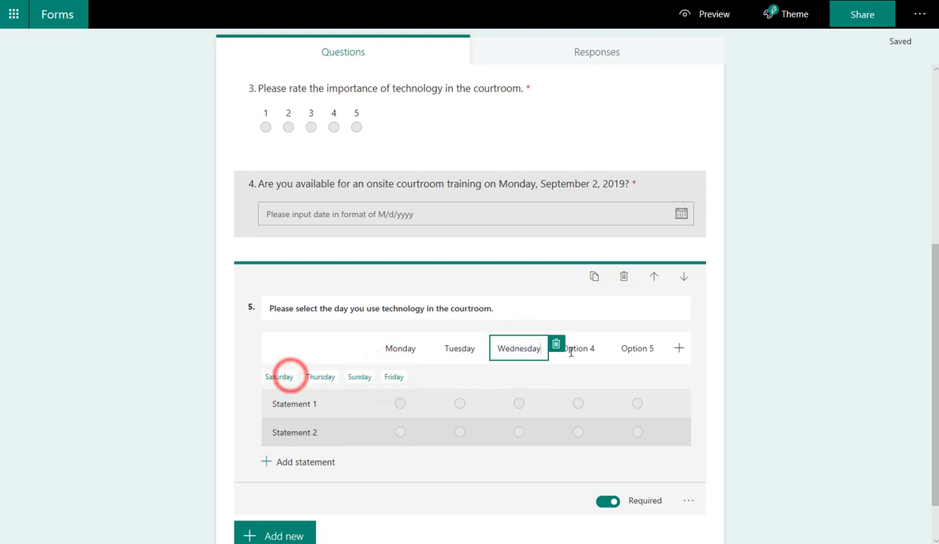
pyautogui.click(578, 348)
pyautogui.click(283, 377)
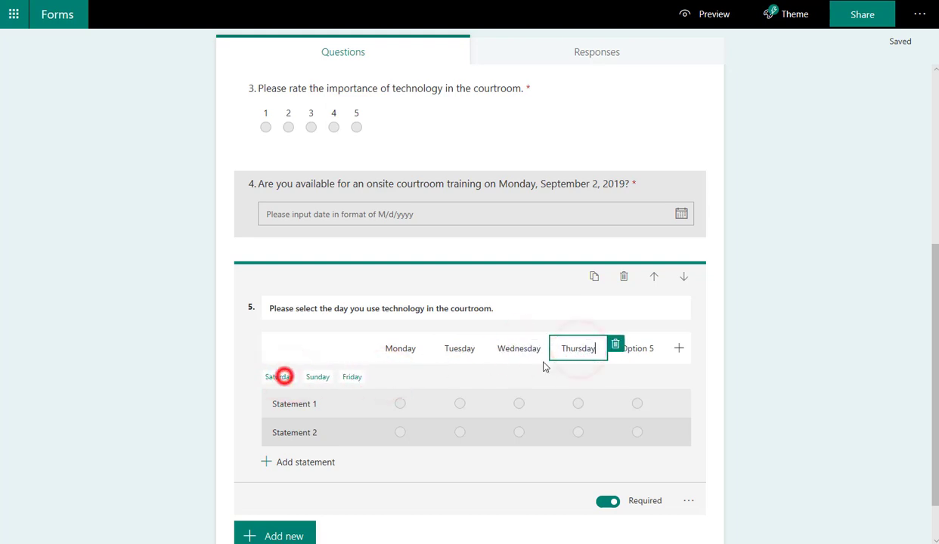
pyautogui.click(639, 348)
pyautogui.click(344, 377)
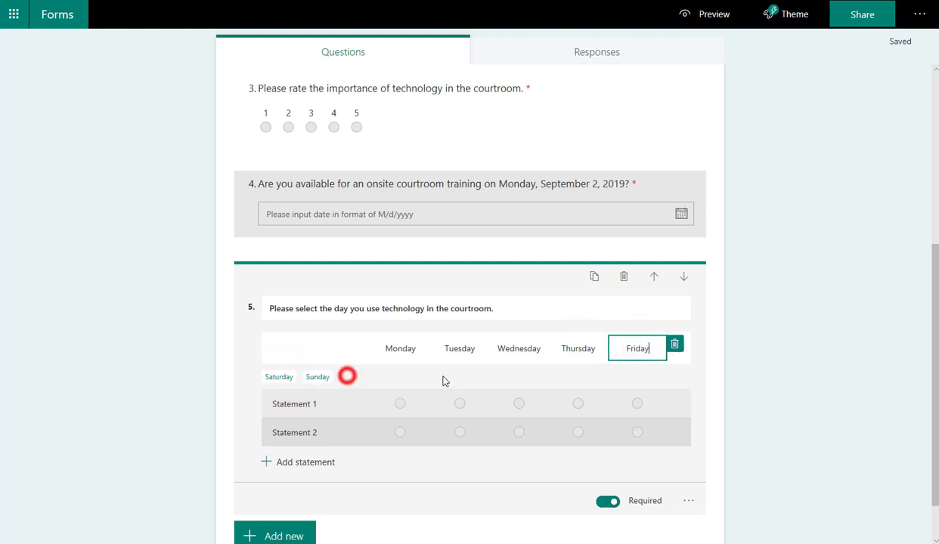
# Step: Rename the two existing Likert statements as Laptop and Projector
pyautogui.click(280, 402)
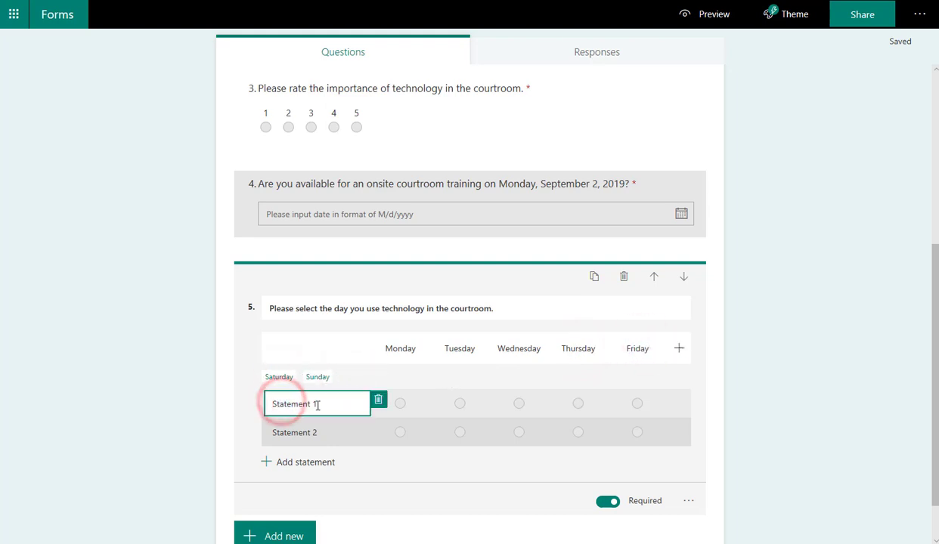
pyautogui.hotkey('ctrl', 'a')
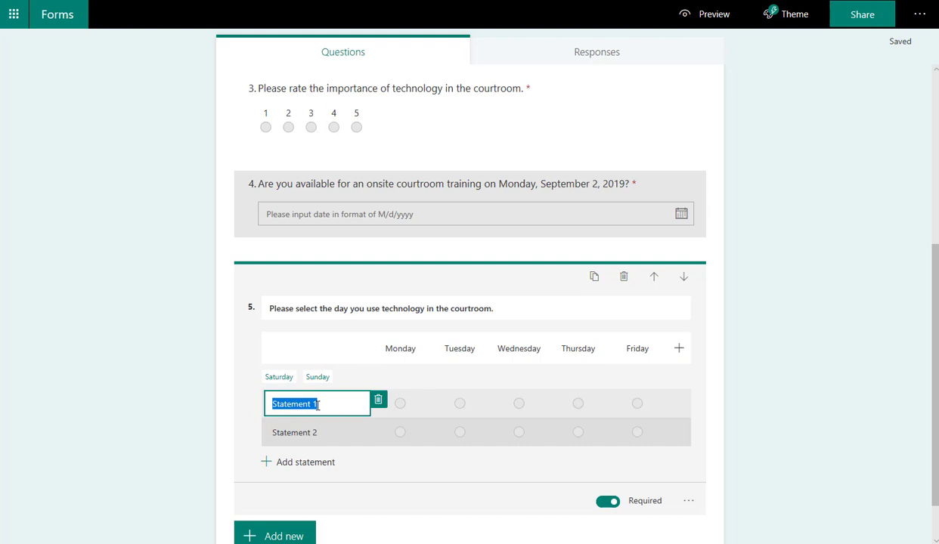
pyautogui.write('Laptop')
pyautogui.press('Tab')
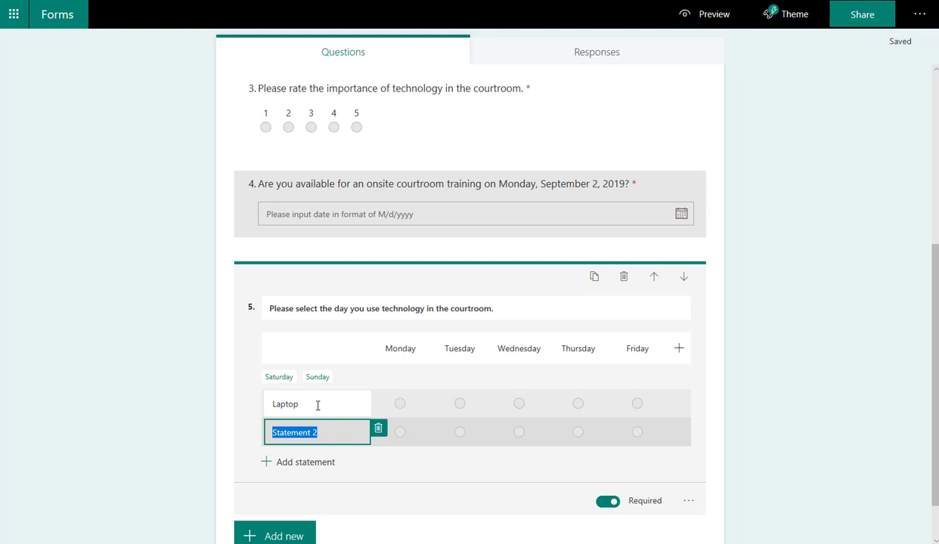
pyautogui.write('P')
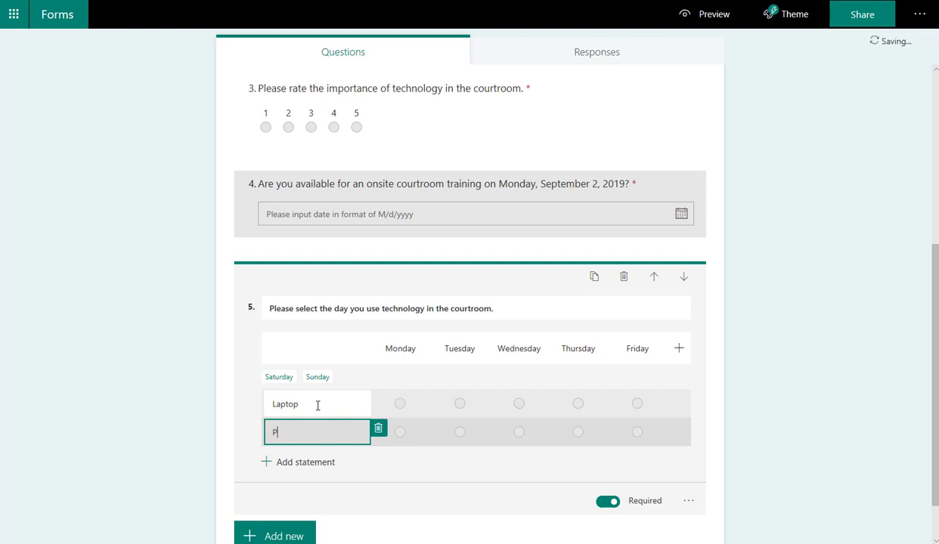
pyautogui.write('rojector')
# Step: Add the Likert statements Microsoft Teams, Microsoft Surface, Tablet and Smartphone below Projector
pyautogui.press('Return')
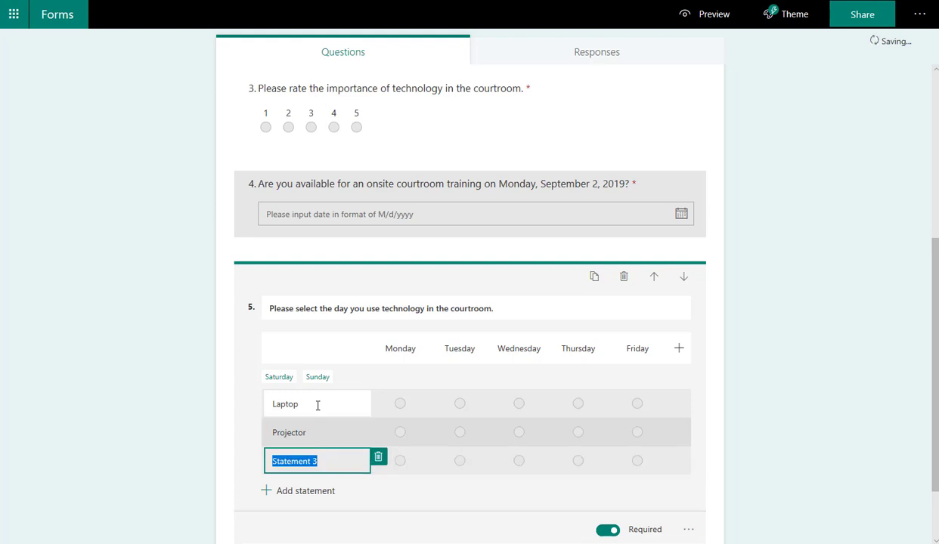
pyautogui.write('Microsof')
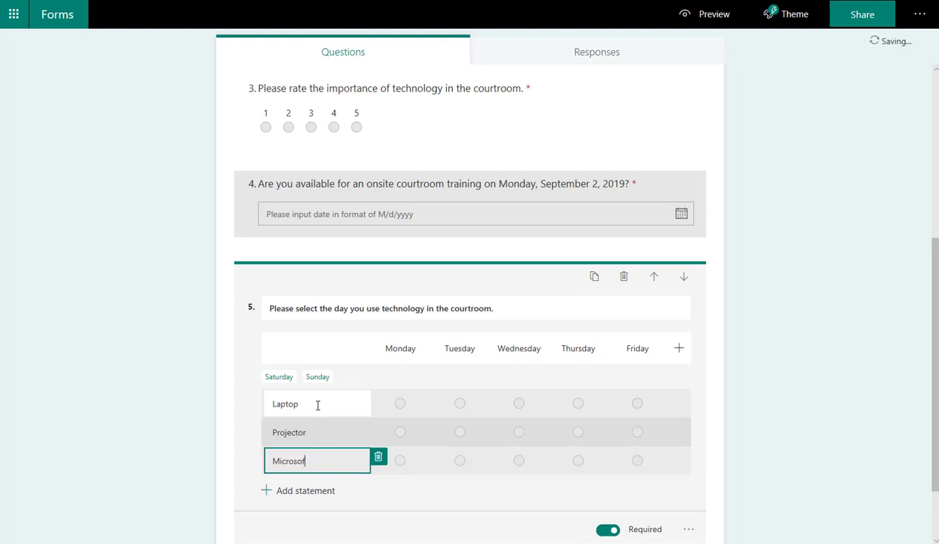
pyautogui.write('t Teams')
pyautogui.press('Return')
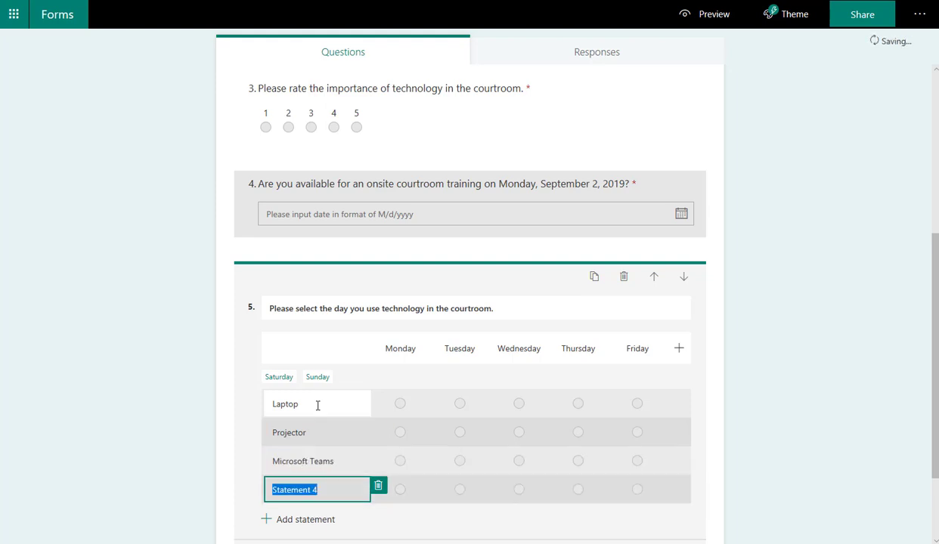
pyautogui.write('Microsoft Surfa')
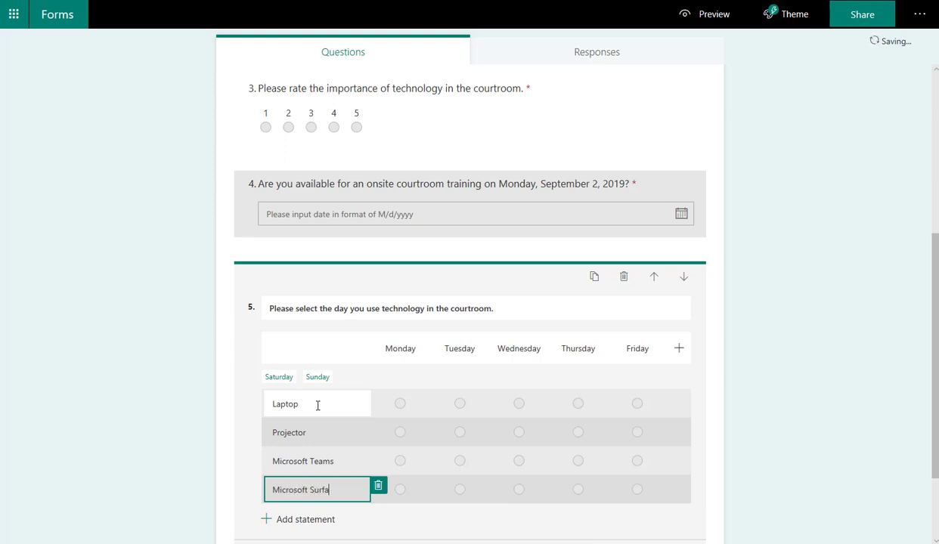
pyautogui.write('ce')
pyautogui.press('Return')
pyautogui.write('Tablet')
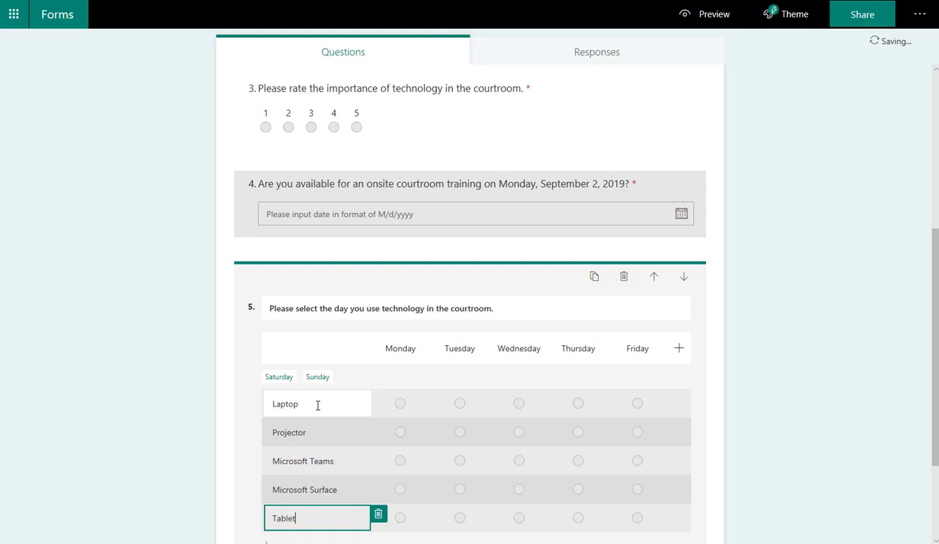
pyautogui.press('Return')
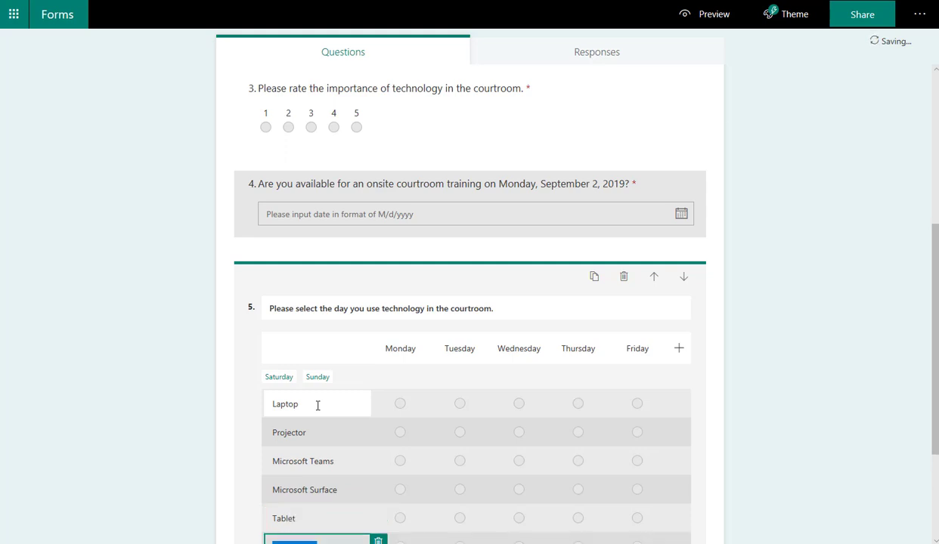
pyautogui.write('Smartphone')
pyautogui.press('Return')
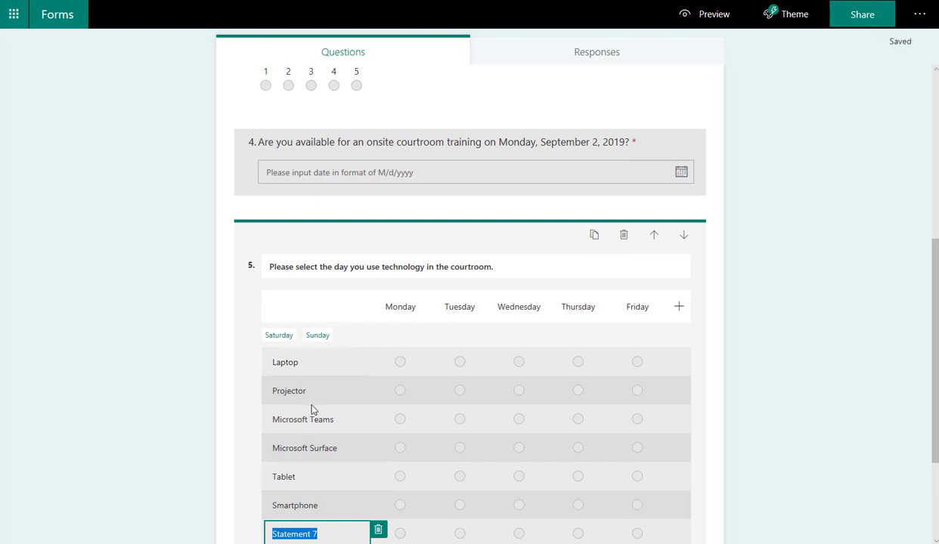
# Step: Delete the surplus placeholder statement below Smartphone and return to the start of the questionnaire
pyautogui.click(224, 400)
pyautogui.scroll(-2, 224, 390)
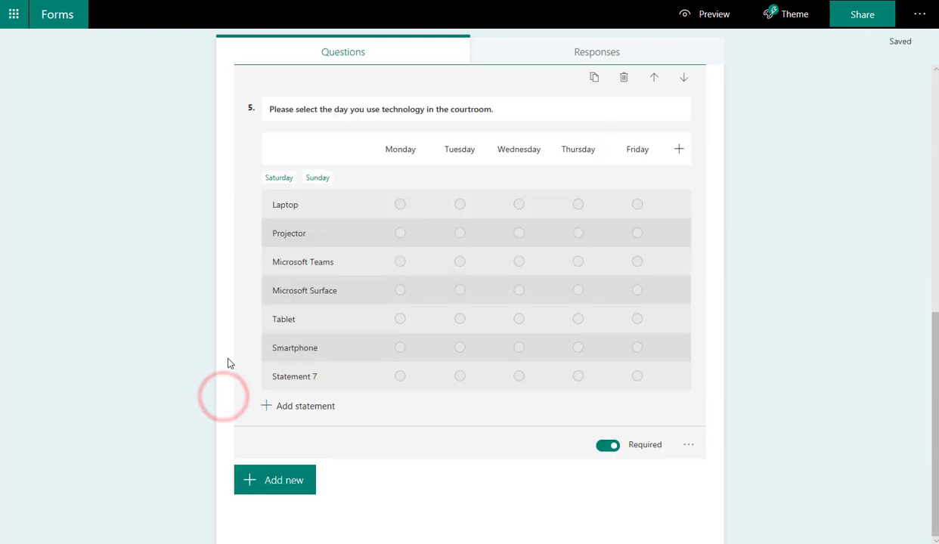
pyautogui.click(334, 381)
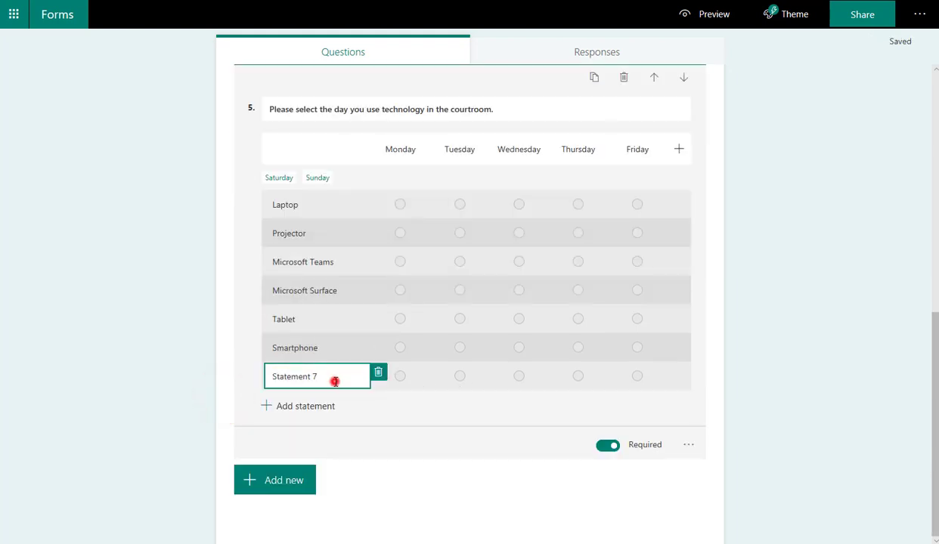
pyautogui.click(377, 373)
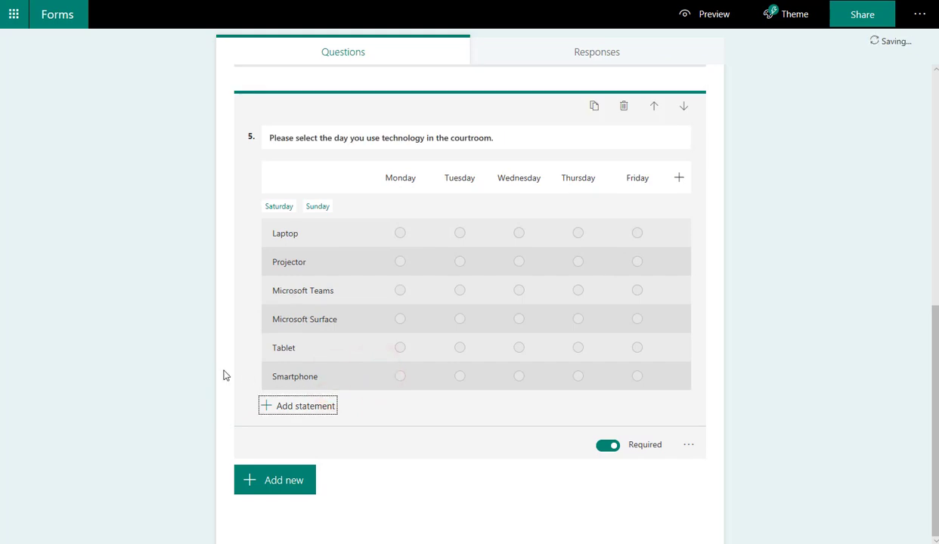
pyautogui.scroll(4, 723, 324)
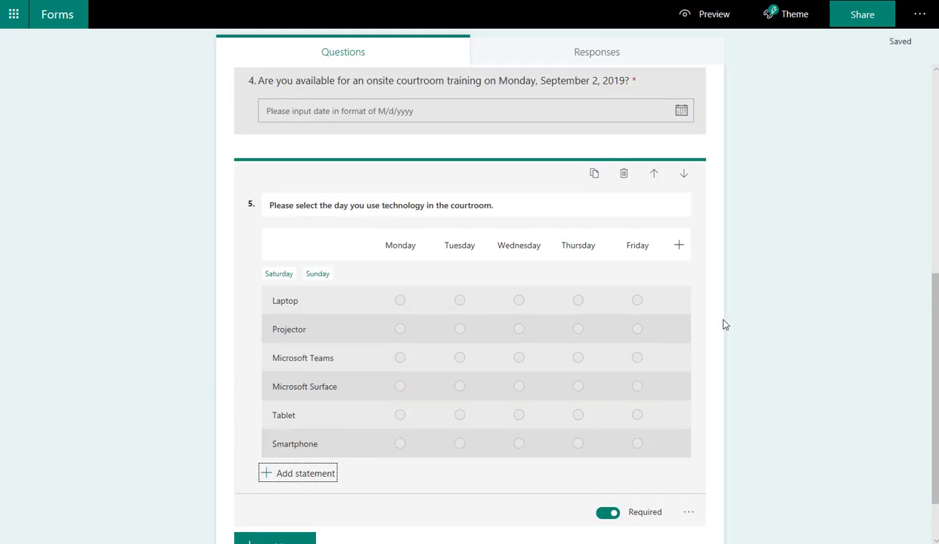
pyautogui.scroll(3, 726, 324)
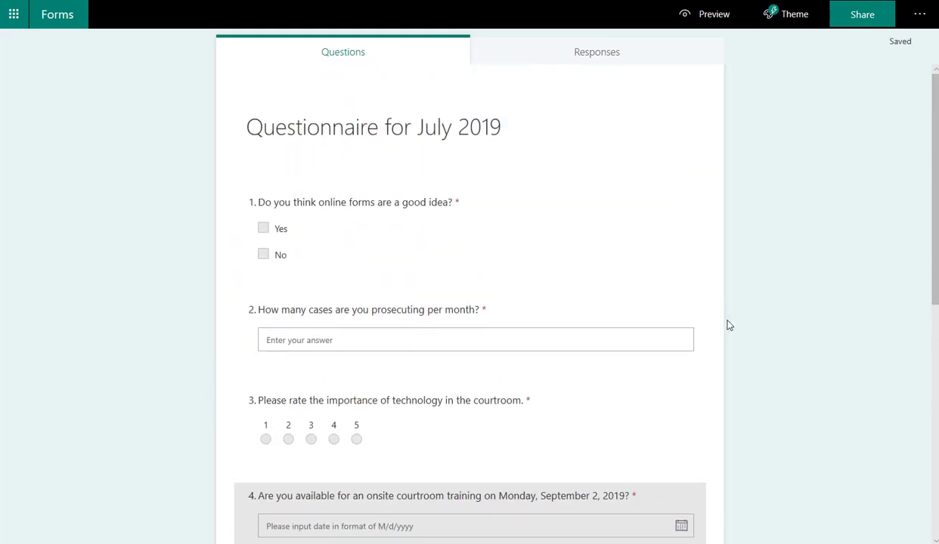
# Step: Review all five questions in the editor and in the computer preview of the questionnaire
pyautogui.scroll(-6, 727, 325)
pyautogui.scroll(-1, 730, 325)
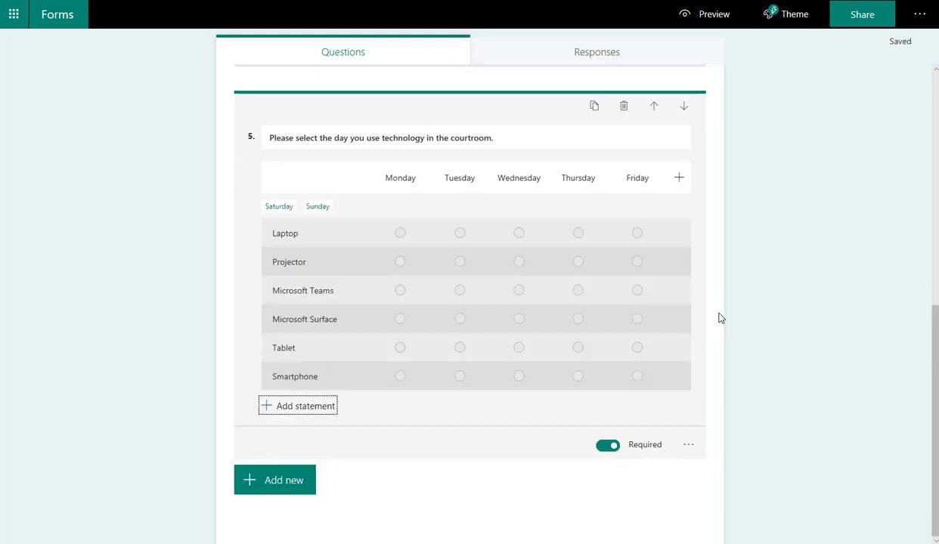
pyautogui.scroll(7, 747, 269)
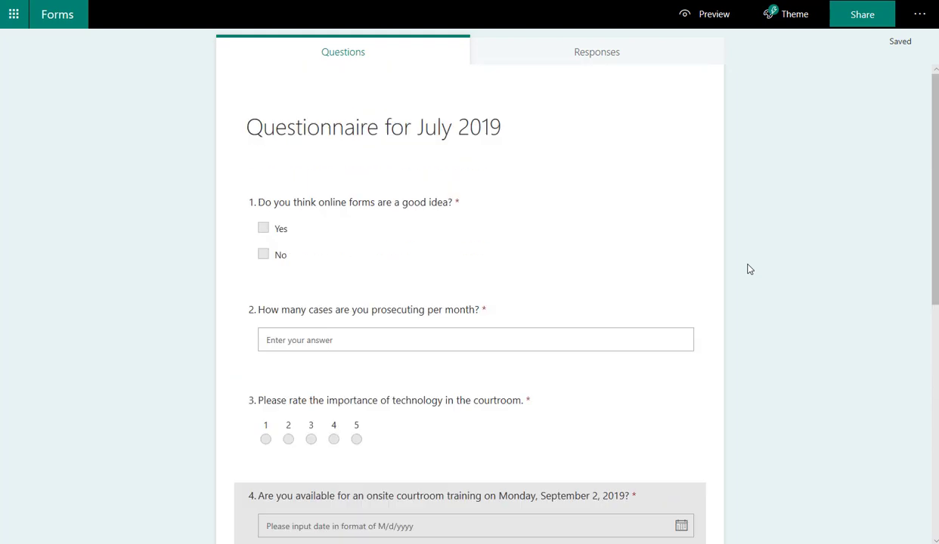
pyautogui.click(714, 17)
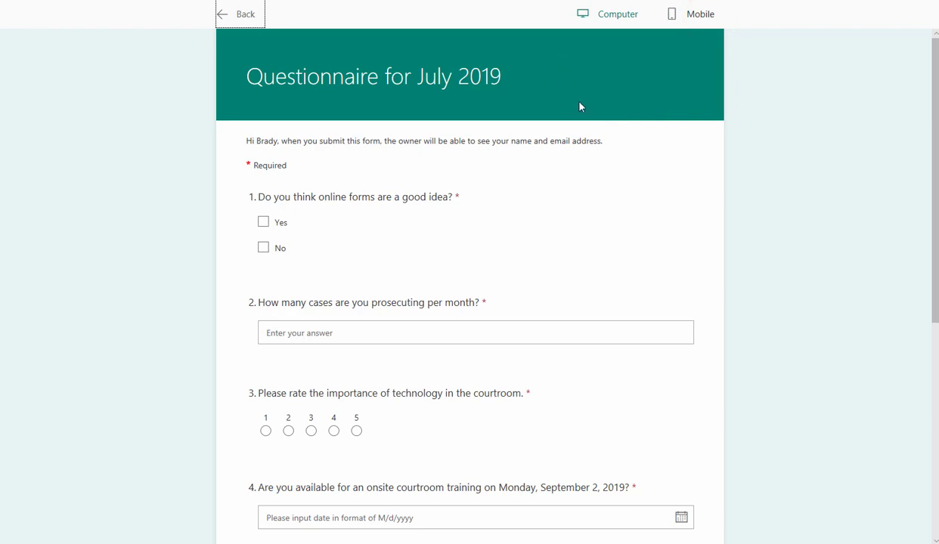
pyautogui.scroll(-3, 597, 123)
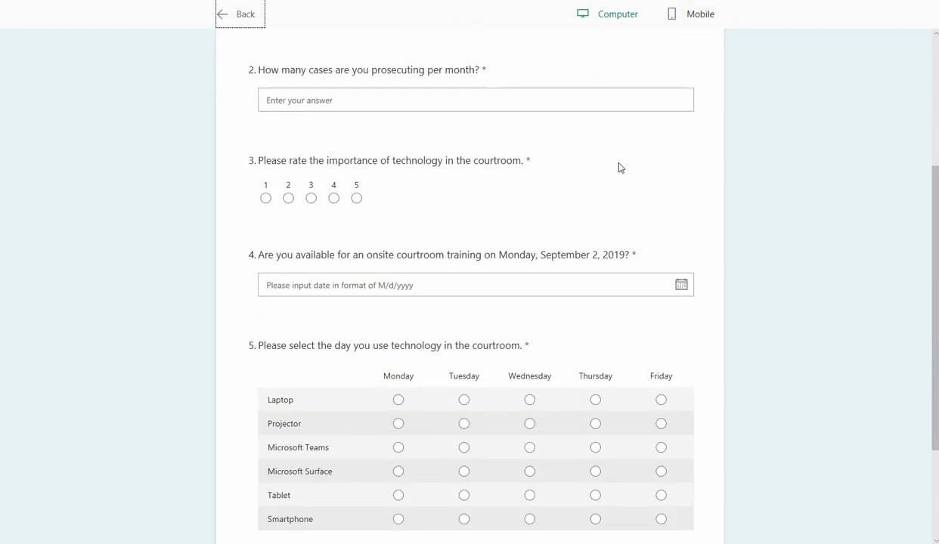
pyautogui.scroll(-2, 616, 161)
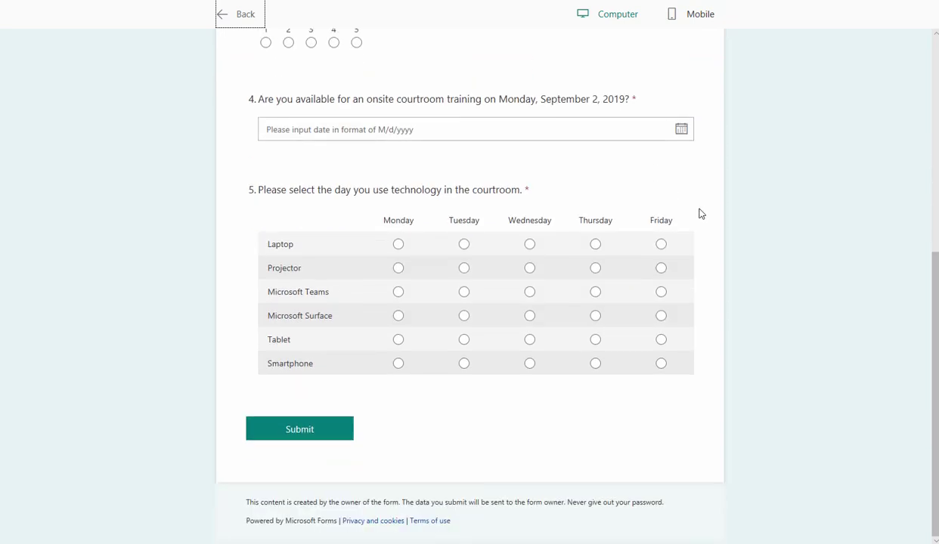
pyautogui.scroll(8, 699, 214)
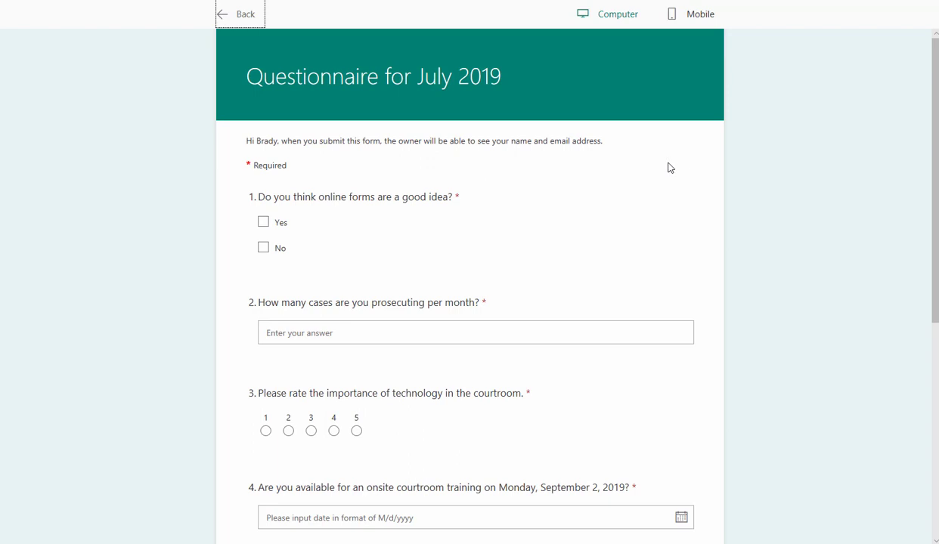
# Step: Check the mobile preview of the questionnaire and return to editing
pyautogui.click(703, 17)
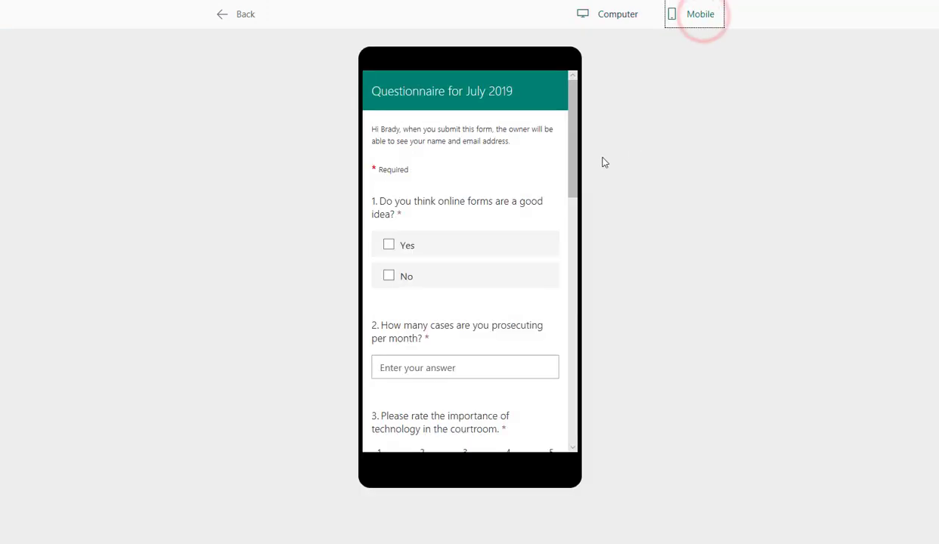
pyautogui.moveTo(577, 113); pyautogui.dragTo(572, 84)
pyautogui.click(236, 14)
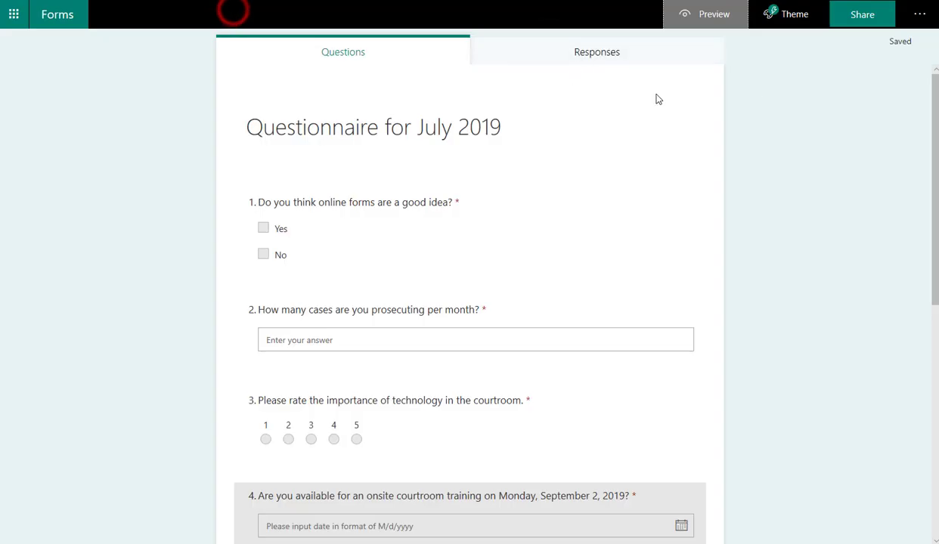
# Step: Apply the suggested theme showing a design desk with fabric swatches to the questionnaire and close the theme choices
pyautogui.click(782, 23)
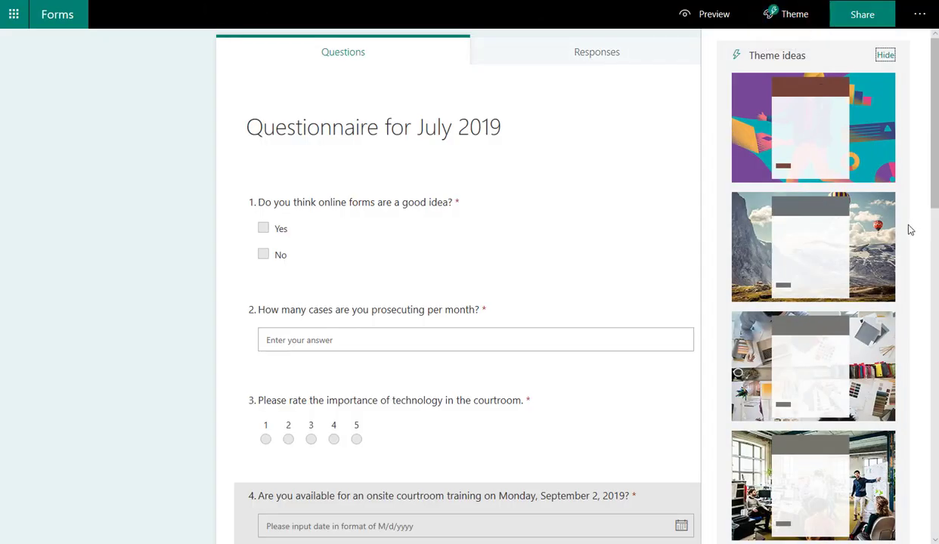
pyautogui.scroll(-3, 909, 231)
pyautogui.scroll(-4, 910, 232)
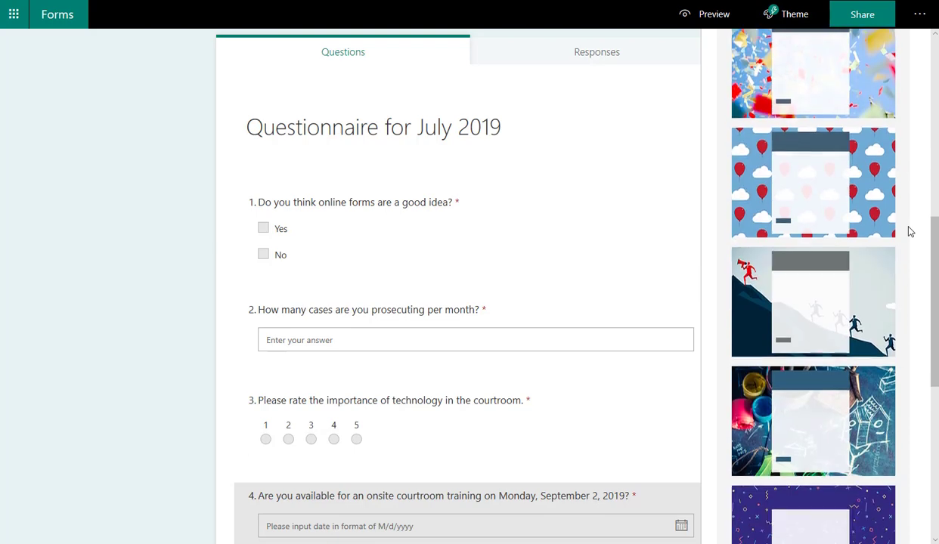
pyautogui.scroll(5, 910, 231)
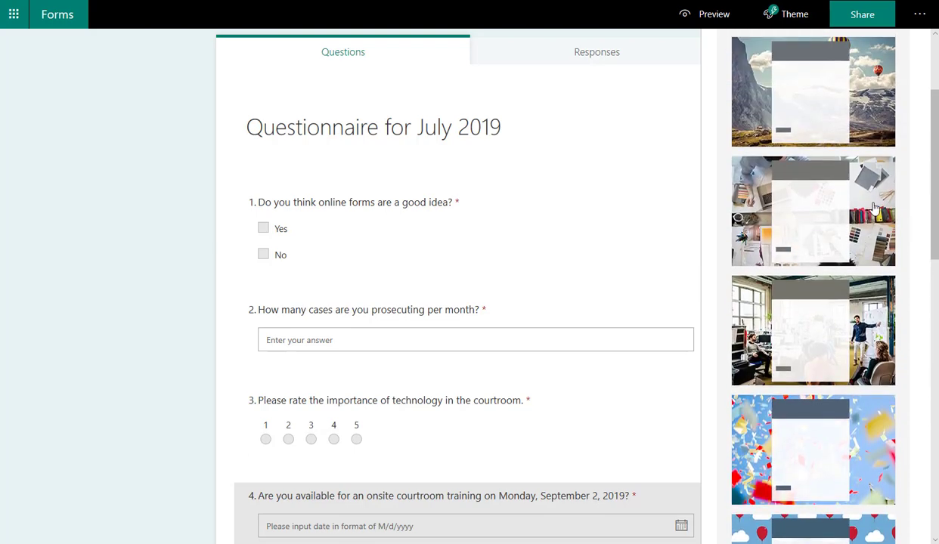
pyautogui.click(873, 208)
pyautogui.click(785, 13)
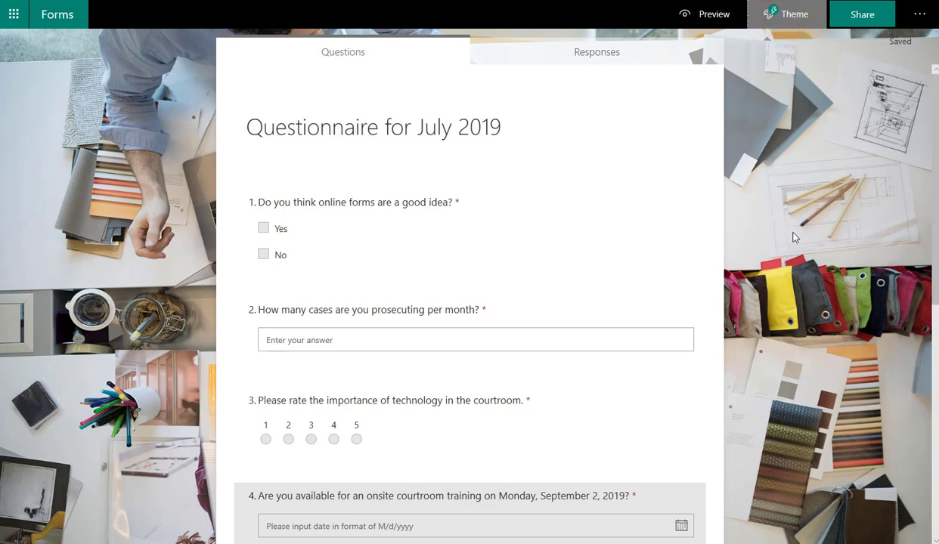
pyautogui.click(918, 22)
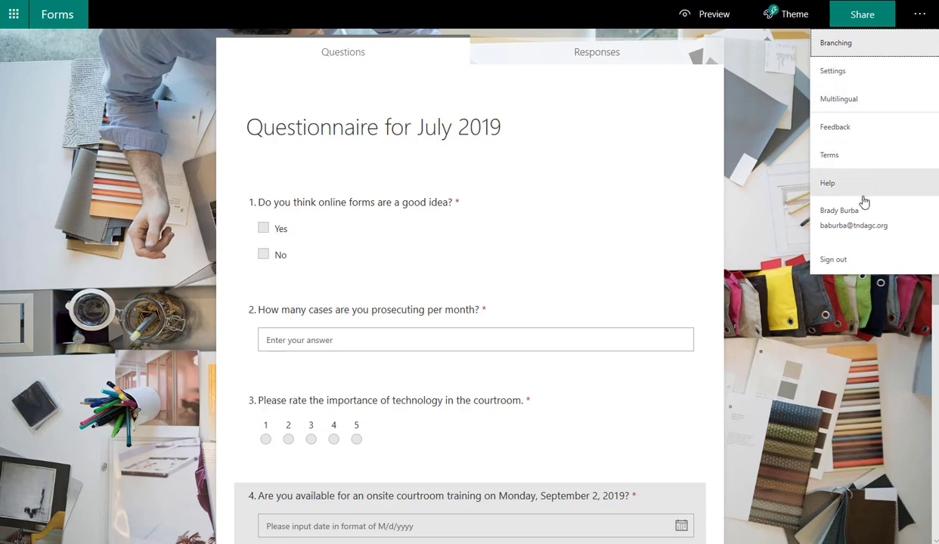
pyautogui.click(771, 112)
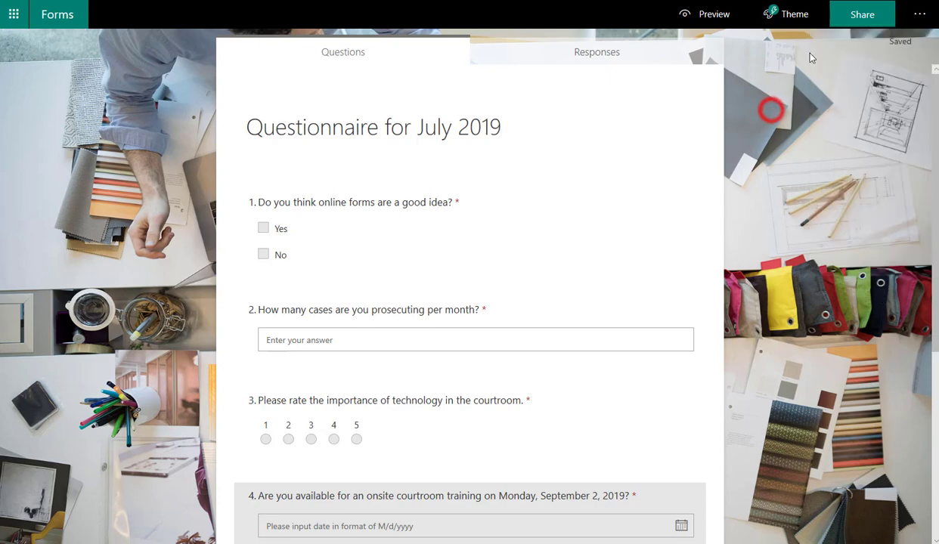
# Step: Set the questionnaire's sharing permission to "Anyone with the link can respond"
pyautogui.click(858, 19)
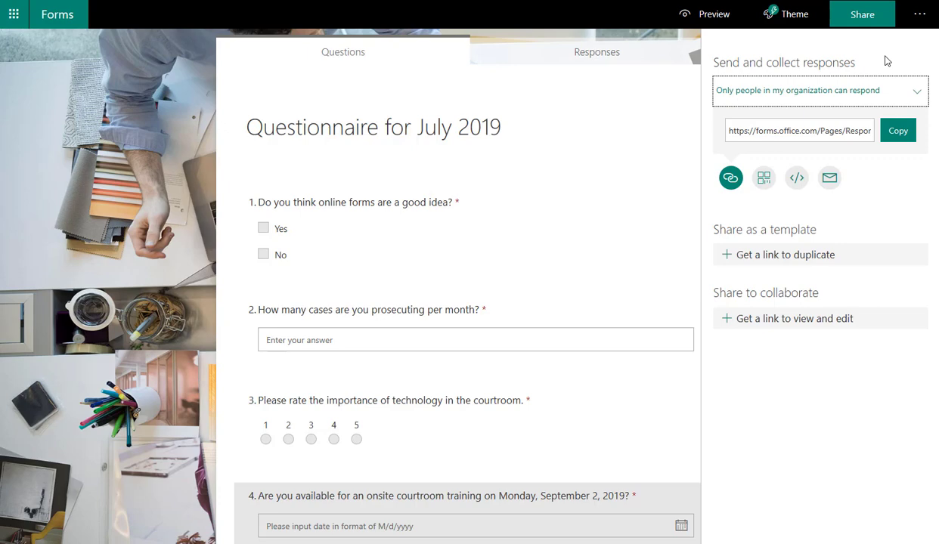
pyautogui.click(918, 93)
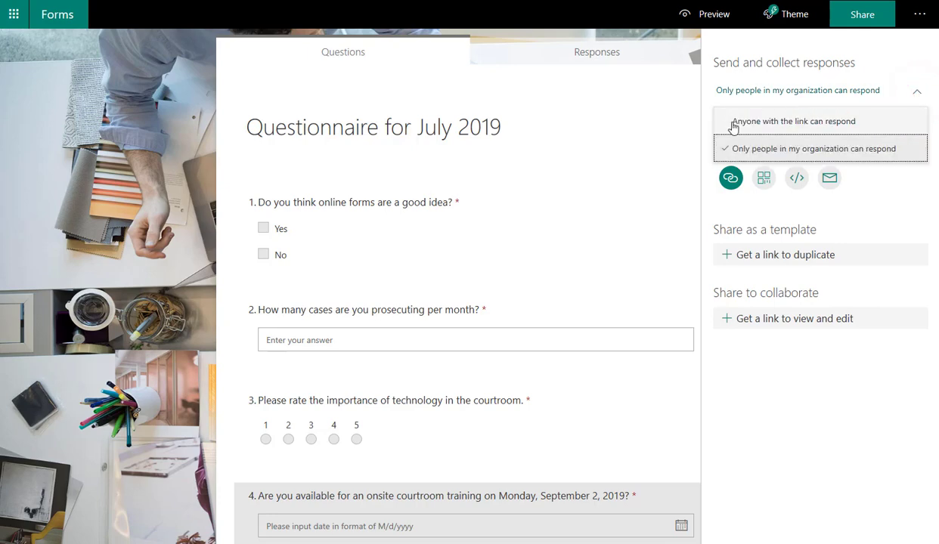
pyautogui.click(787, 125)
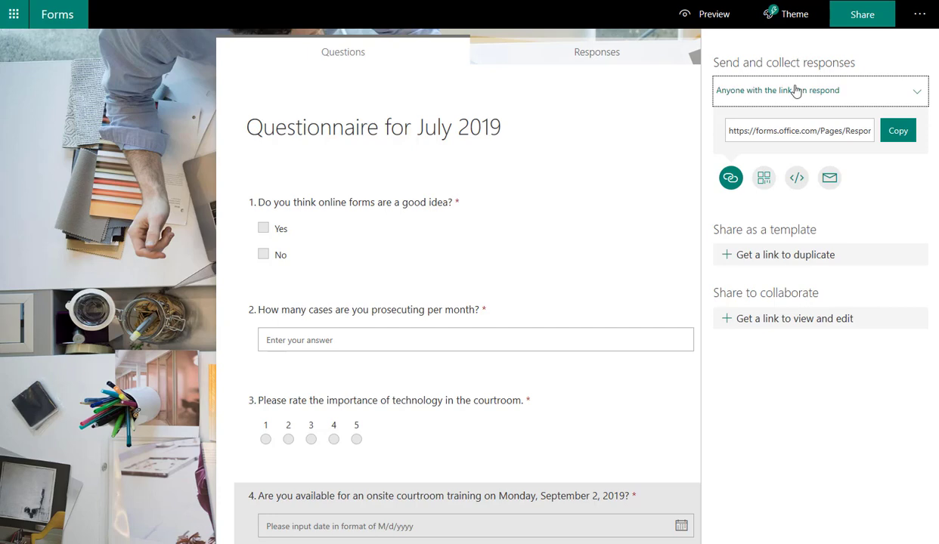
# Step: Copy the questionnaire's response link, paste it into a blank Notepad document and return to Forms
pyautogui.click(779, 131)
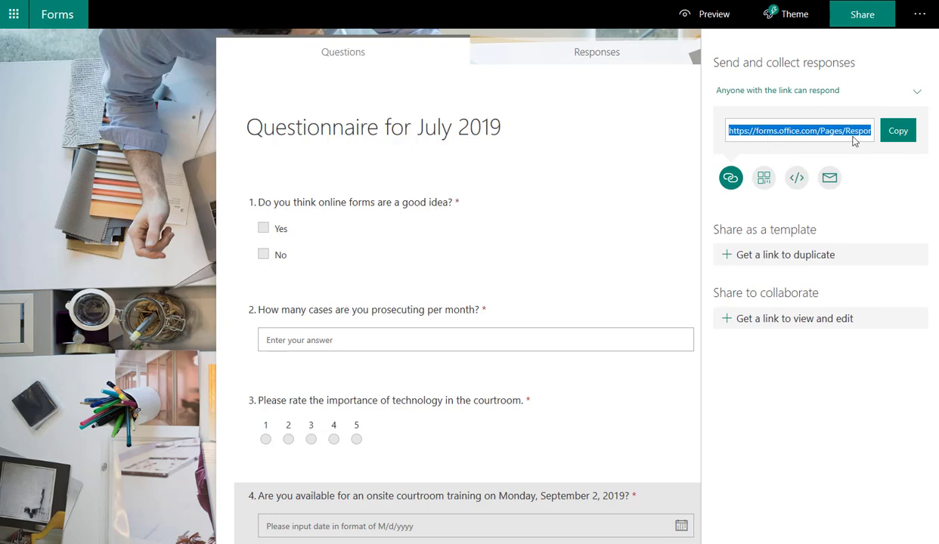
pyautogui.click(899, 141)
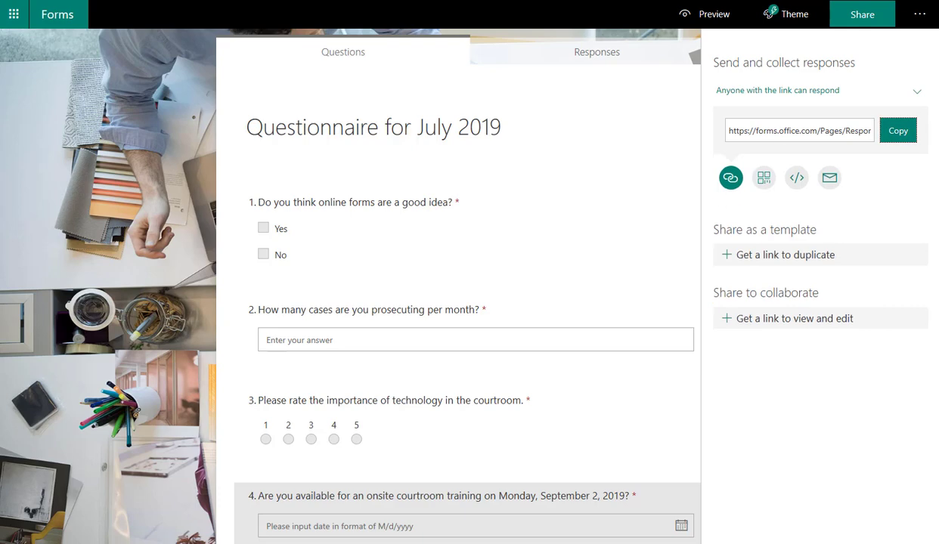
pyautogui.moveTo(0, 123); pyautogui.dragTo(438, 60)
pyautogui.click(436, 187)
pyautogui.hotkey('ctrl', 'v')
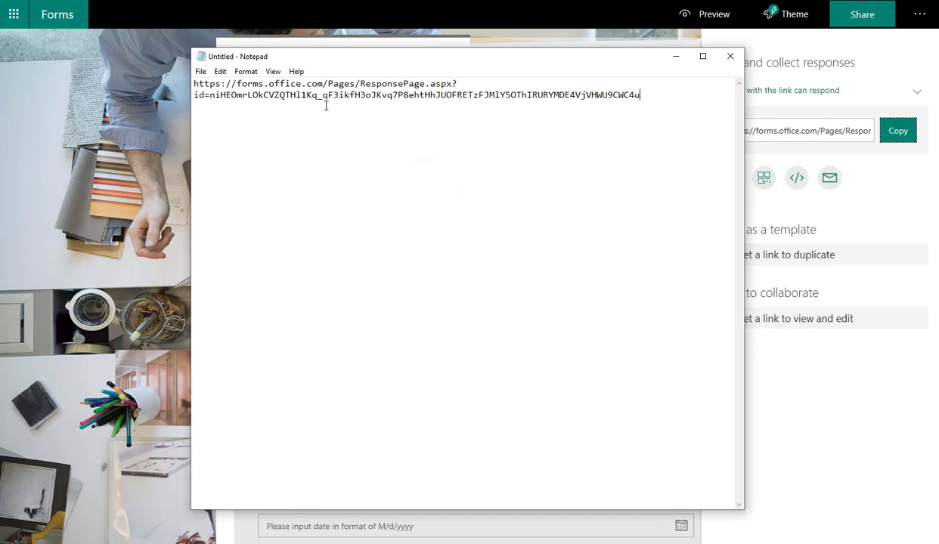
pyautogui.moveTo(515, 59); pyautogui.dragTo(545, 66)
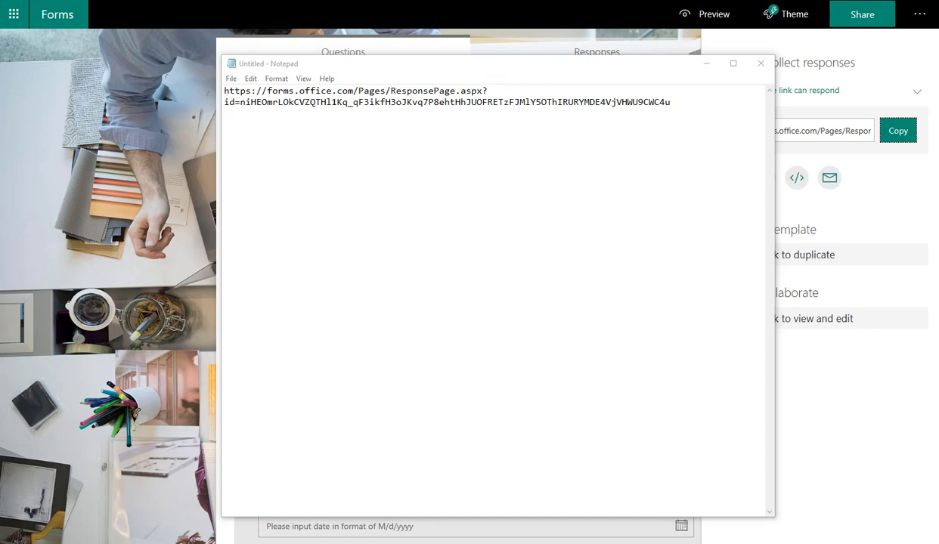
pyautogui.hotkey('alt', 'Tab')
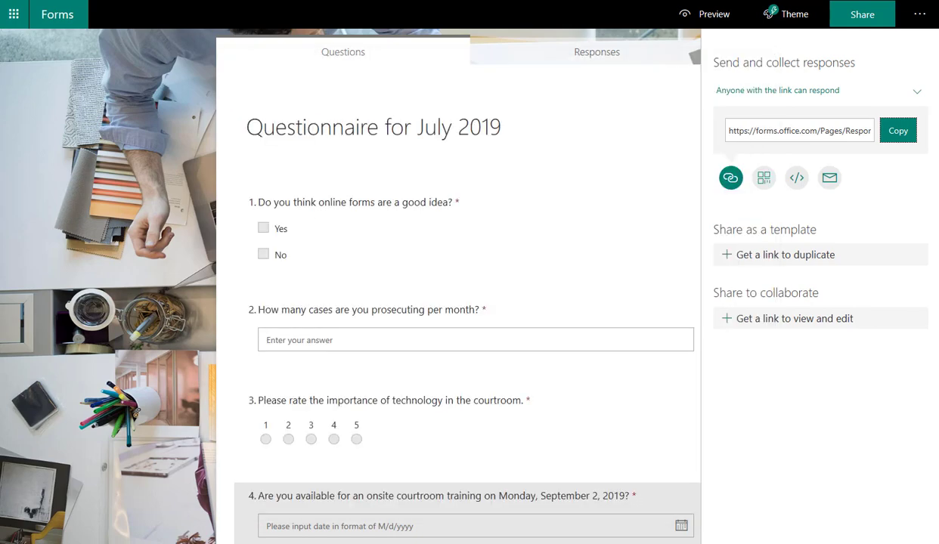
# Step: Display the questionnaire's QR code, and copy its embed code for a webpage or Sway
pyautogui.click(763, 180)
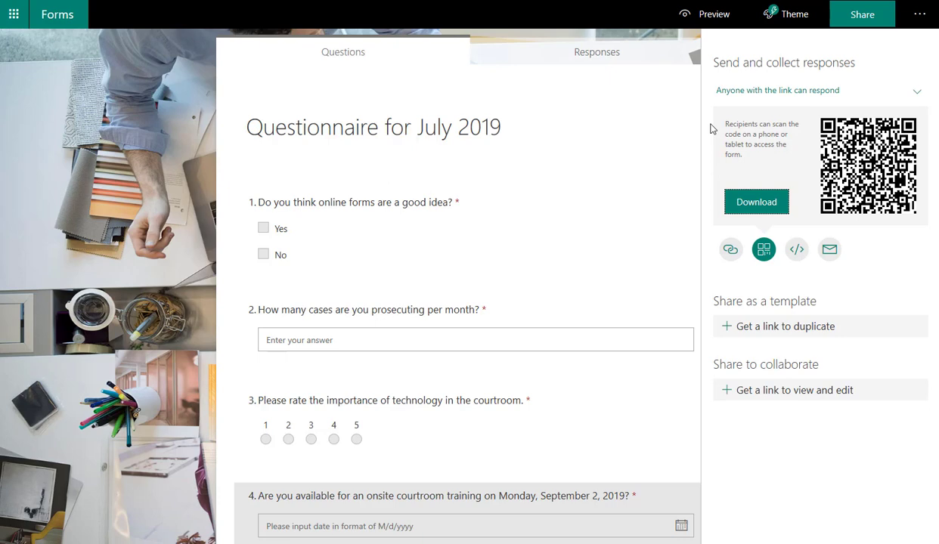
pyautogui.click(796, 253)
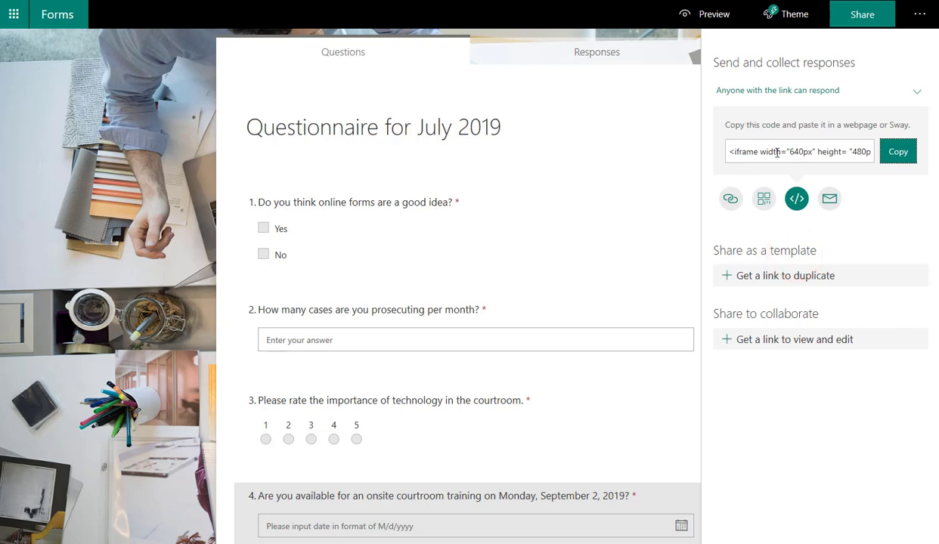
pyautogui.click(797, 151)
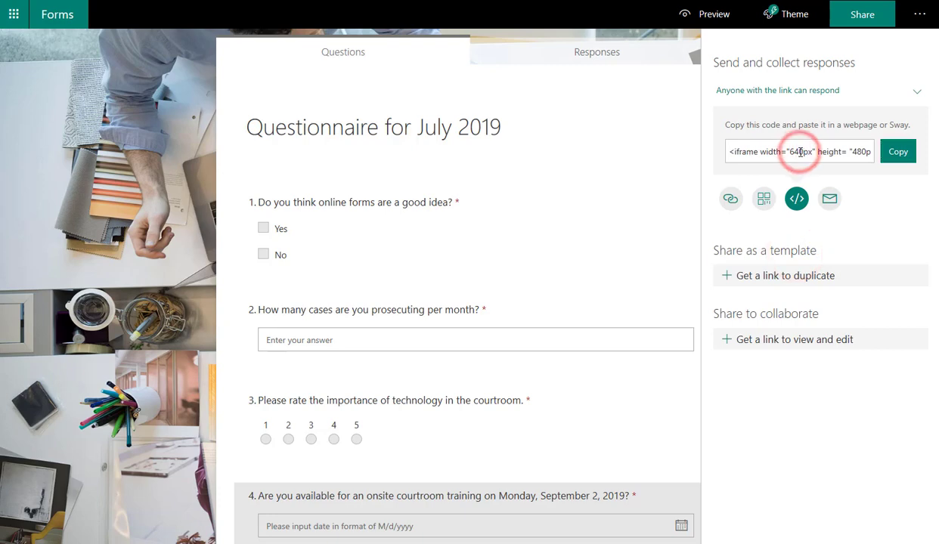
pyautogui.click(897, 152)
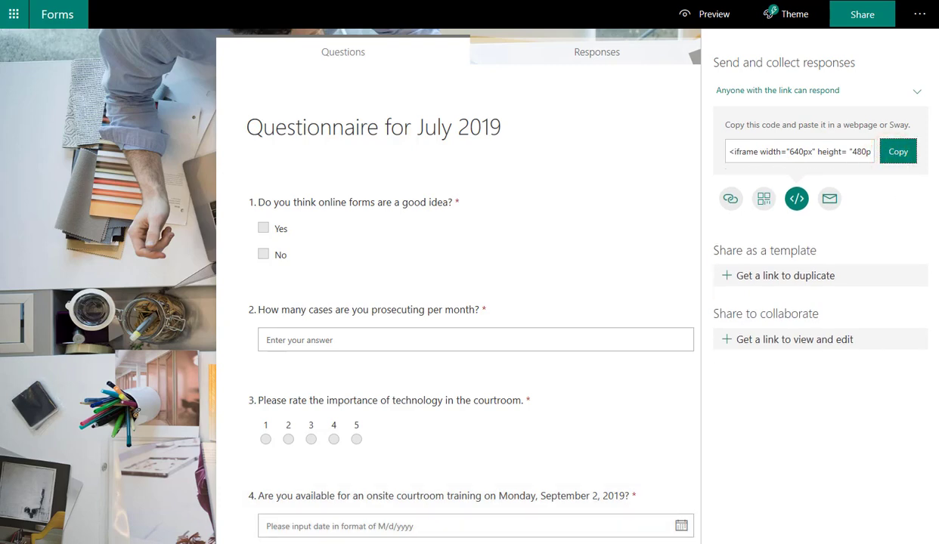
# Step: Paste the embed code into the Notepad document, one blank line below the response link, and return to Forms
pyautogui.hotkey('alt', 'Tab')
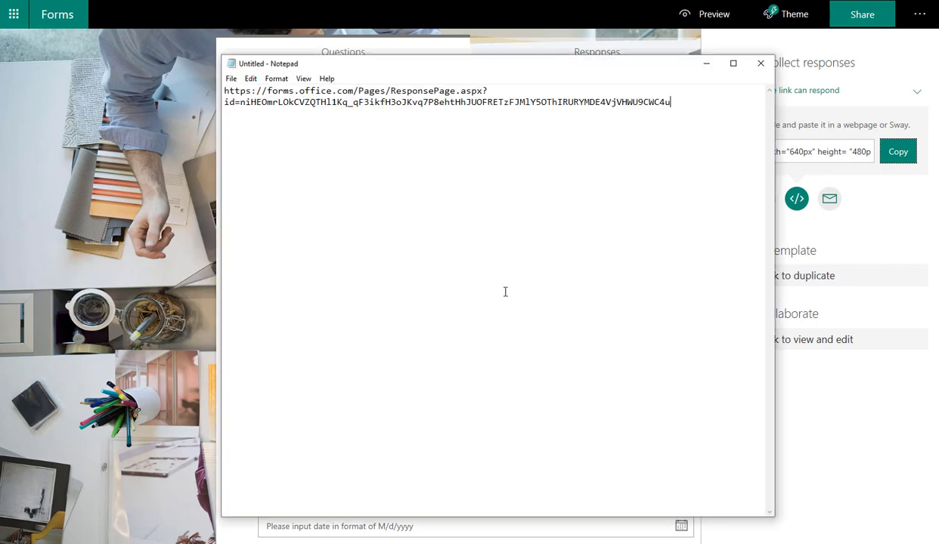
pyautogui.press('Return')
pyautogui.press('Return')
pyautogui.hotkey('ctrl', 'v')
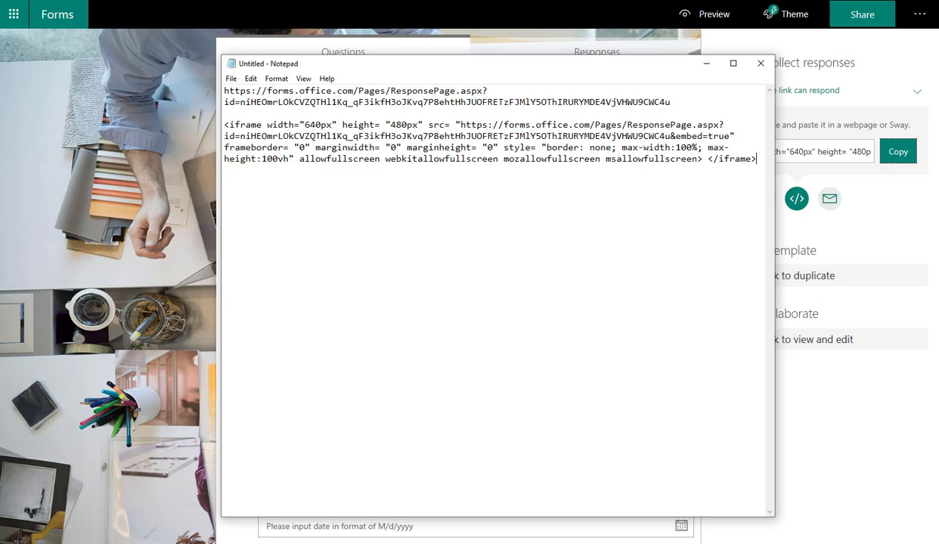
pyautogui.hotkey('alt', 'Tab')
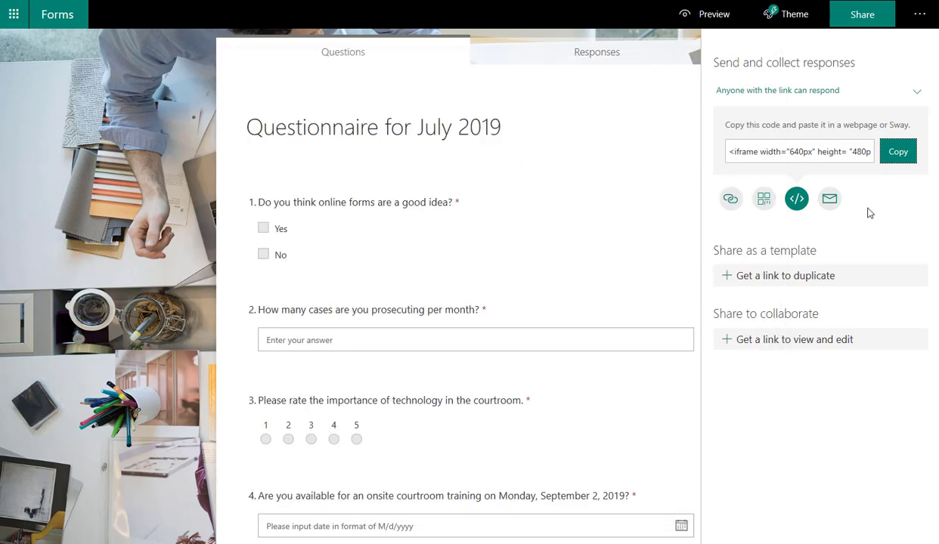
# Step: Open an Outlook e-mail draft with the questionnaire link, discard it without saving, and return to the link sharing option
pyautogui.click(830, 200)
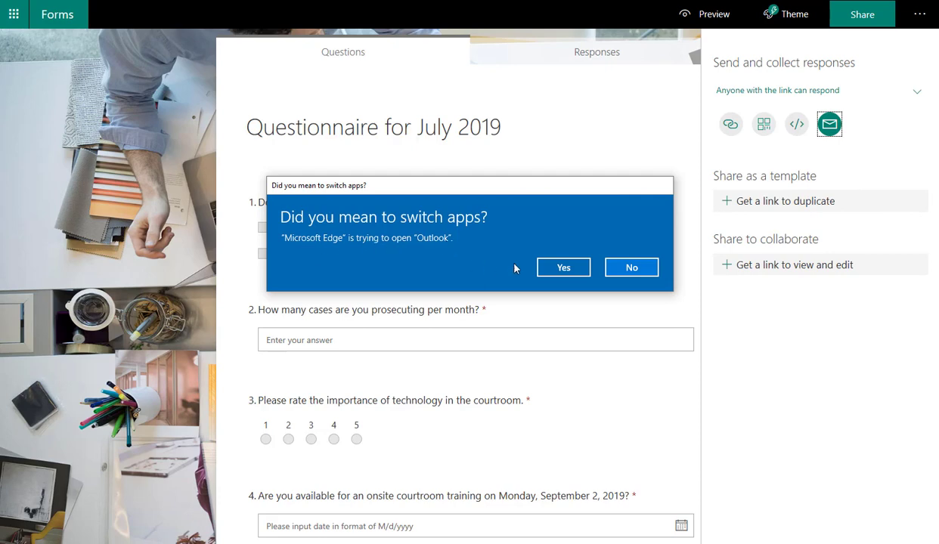
pyautogui.click(559, 268)
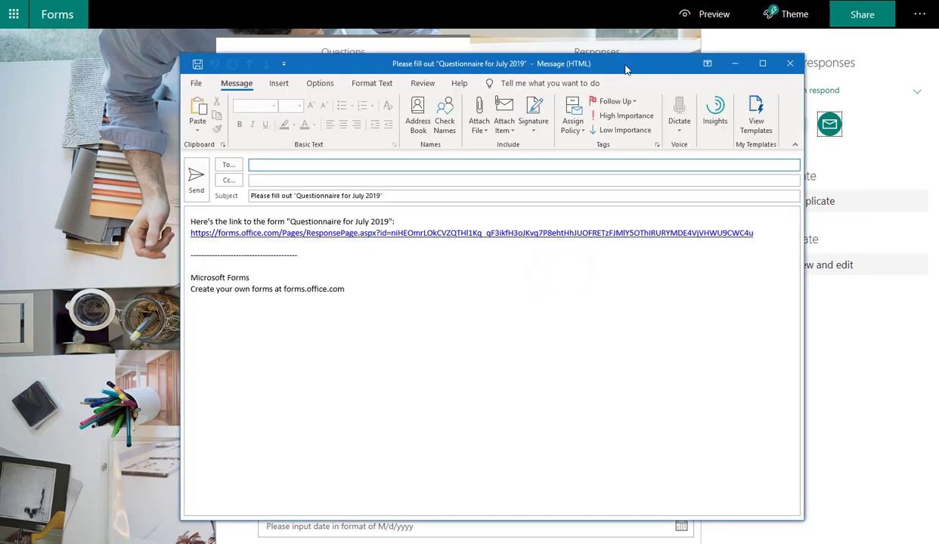
pyautogui.moveTo(626, 69); pyautogui.dragTo(588, 71)
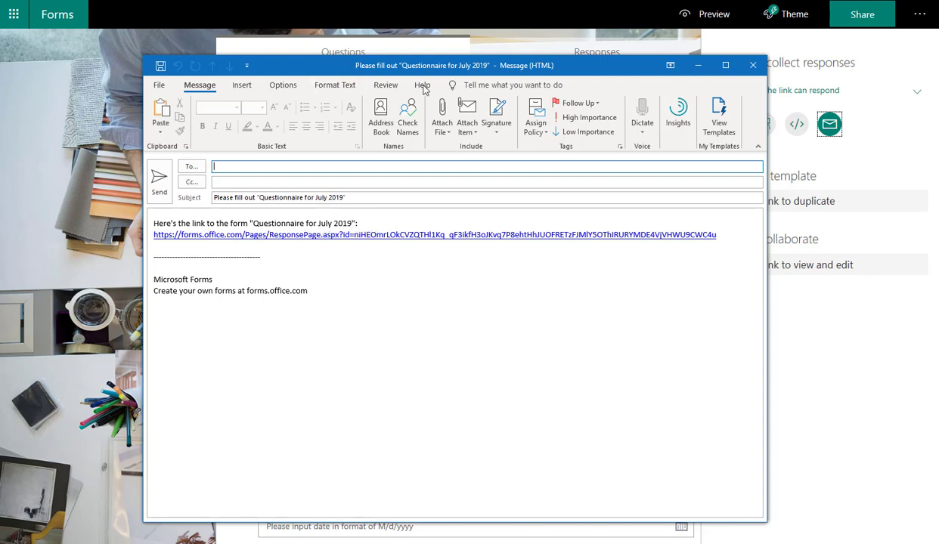
pyautogui.click(752, 65)
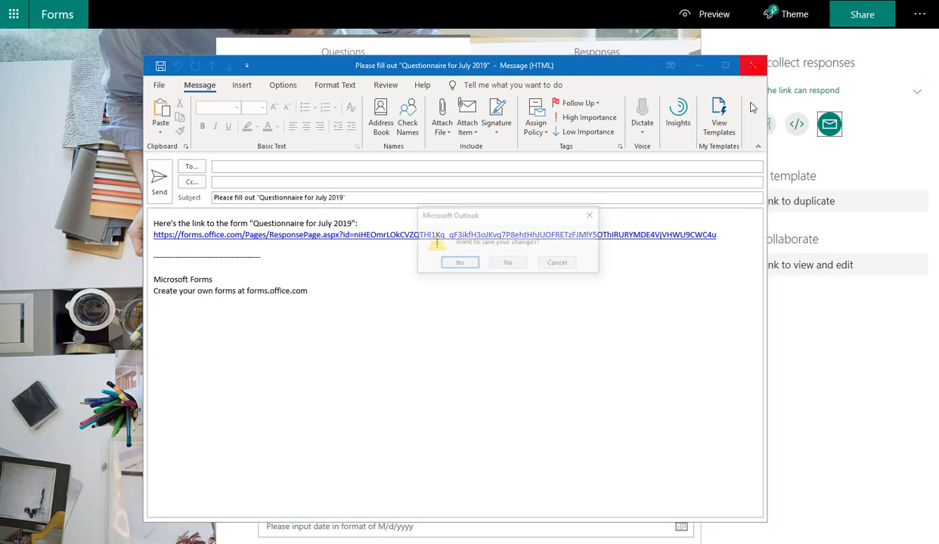
pyautogui.click(507, 262)
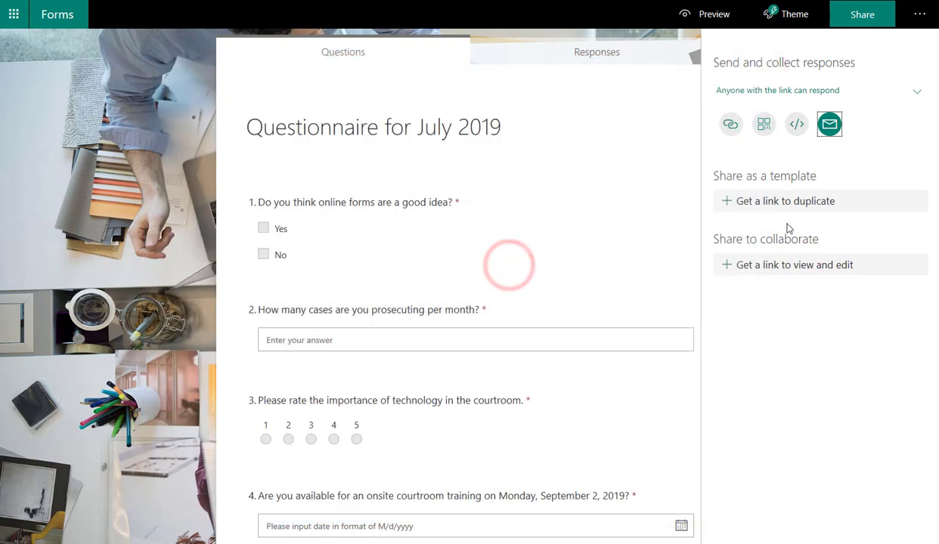
pyautogui.click(730, 124)
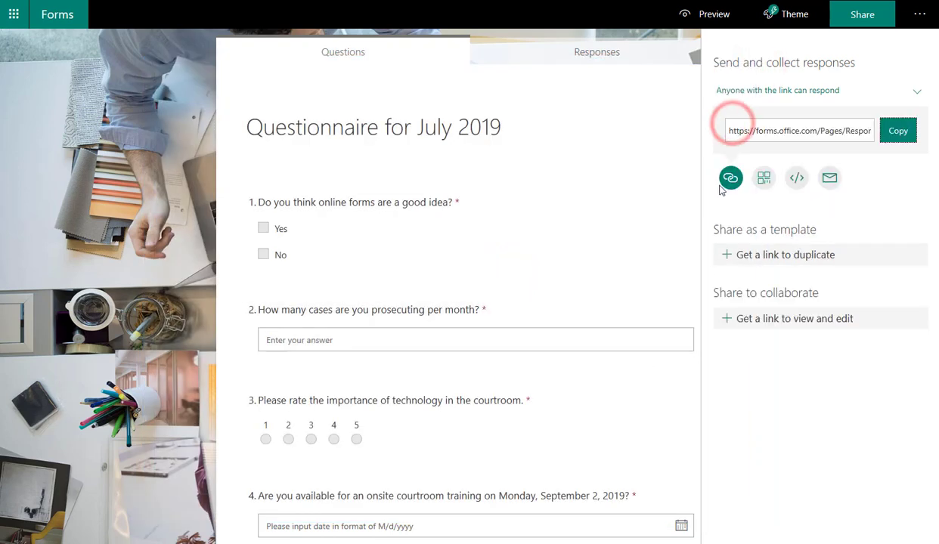
# Step: Copy the questionnaire's response link and switch to the body of a blank Outlook message
pyautogui.click(898, 133)
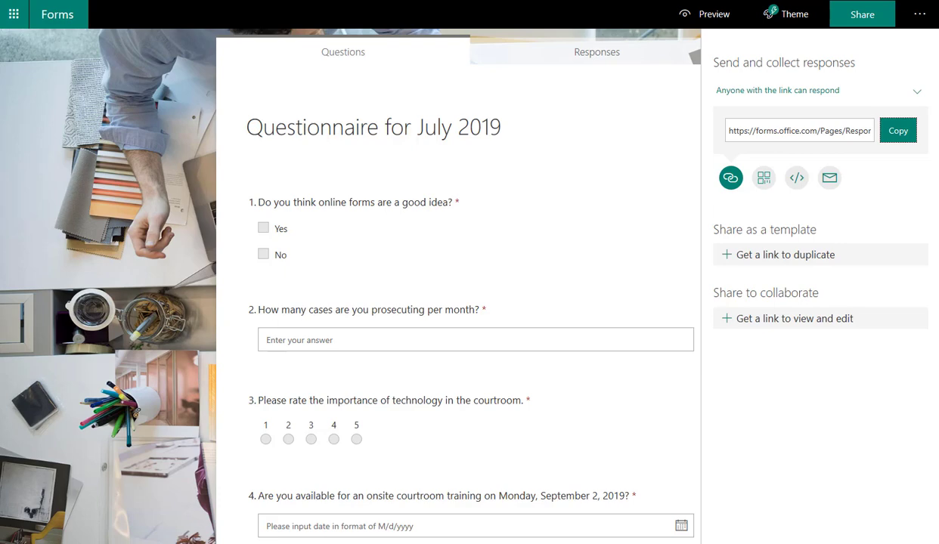
pyautogui.moveTo(392, 65); pyautogui.dragTo(399, 53)
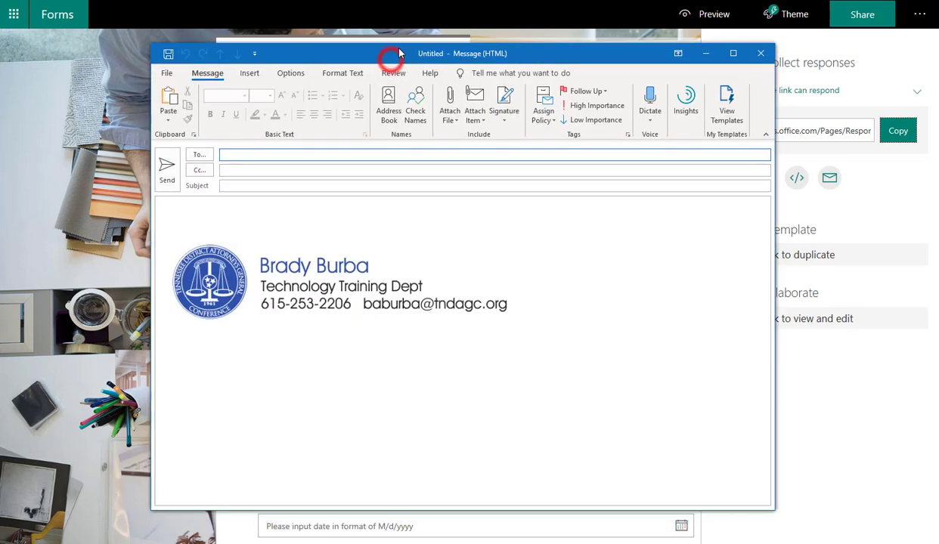
pyautogui.click(220, 208)
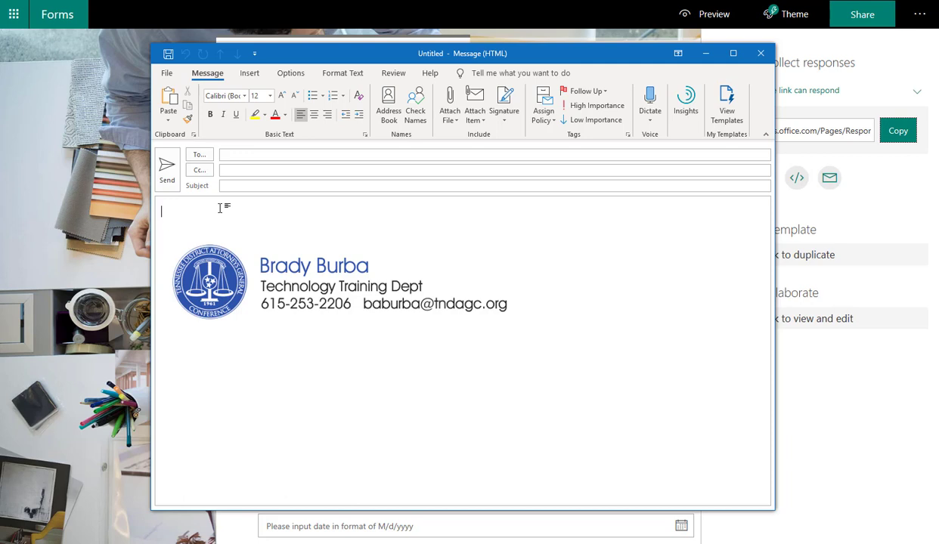
# Step: Write "Hi, everyone." in the message body and, after a blank line, "Here's the link to the online form."
pyautogui.write('Hi, everyone.')
pyautogui.press('Return')
pyautogui.press('Return')
pyautogui.write("Here's the ")
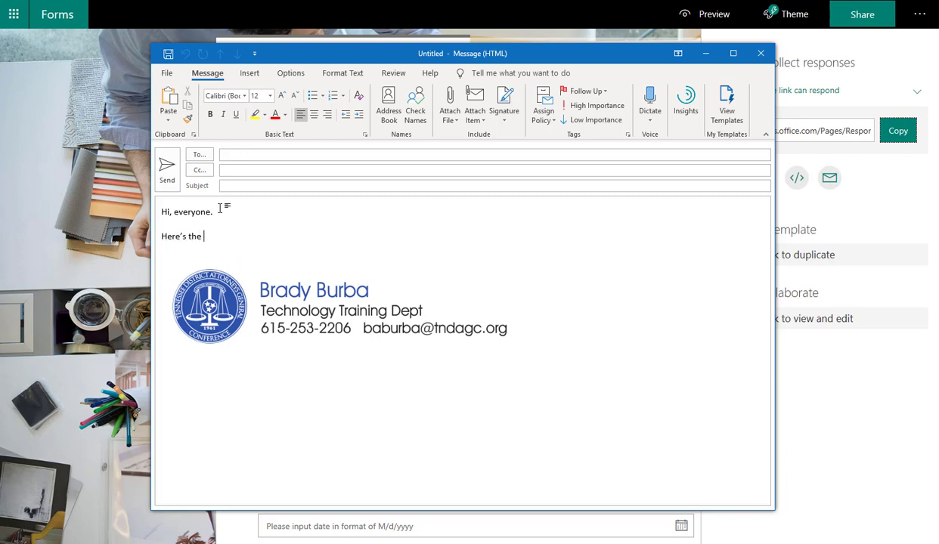
pyautogui.write('link to the online form.')
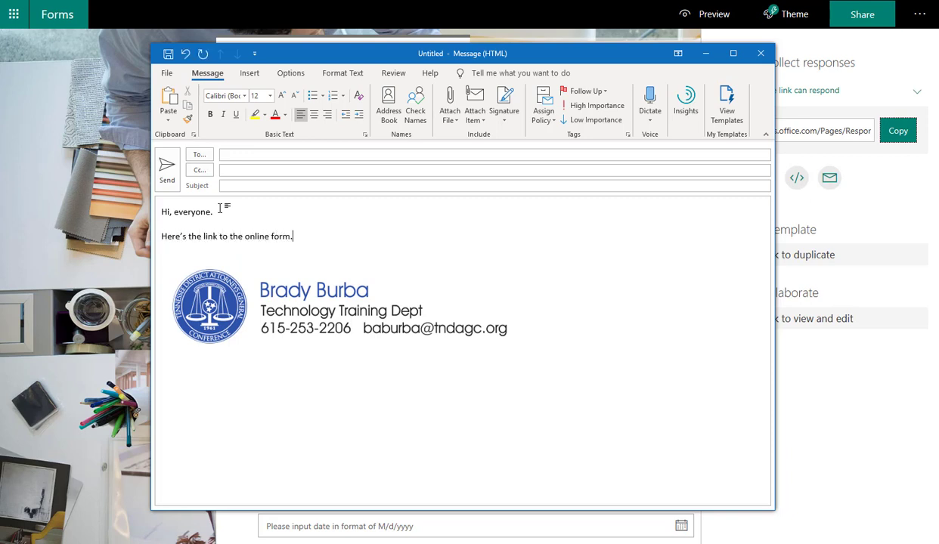
# Step: Continue the paragraph with "Please fill out and submit as soon as you can. Click here to fill out the form. Thanks."
pyautogui.write(' Please fill out and submit as soon')
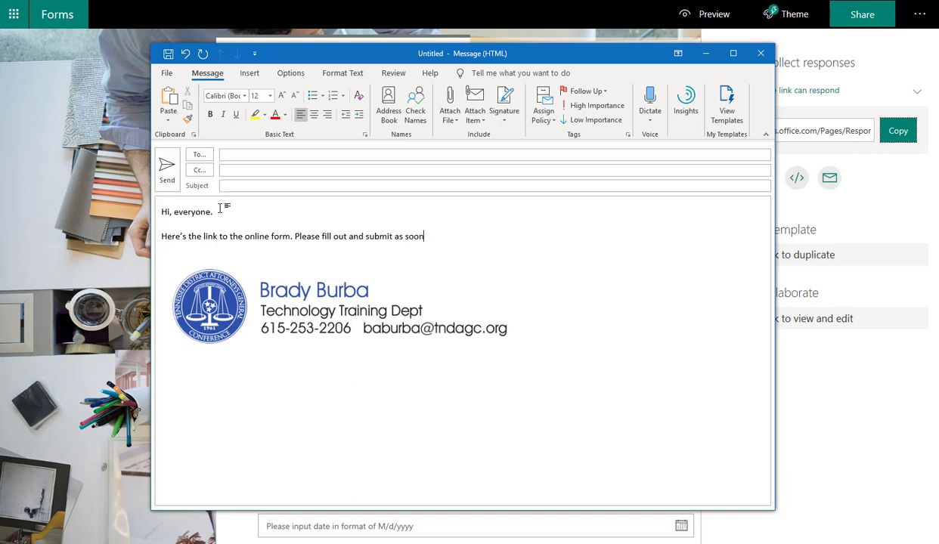
pyautogui.write(' as you can. Click here to fill')
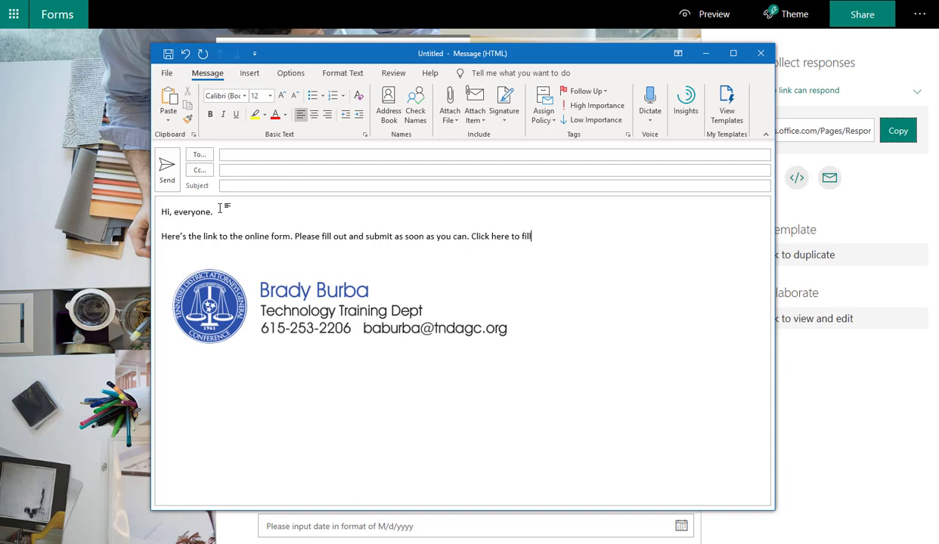
pyautogui.write(' out the form. Thanks.')
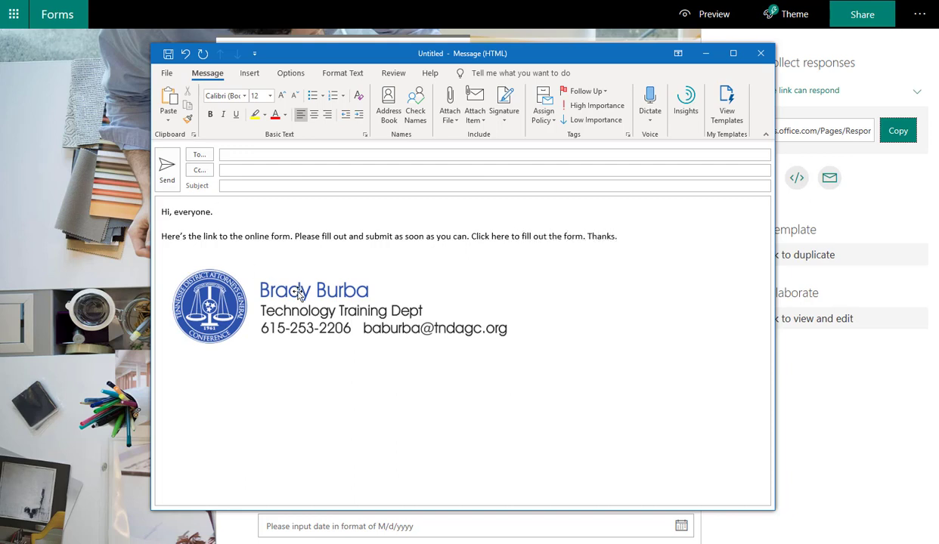
# Step: Turn the words "Click here" in the message into a hyperlink to the copied questionnaire response link
pyautogui.click(472, 237)
pyautogui.moveTo(471, 237); pyautogui.dragTo(509, 239)
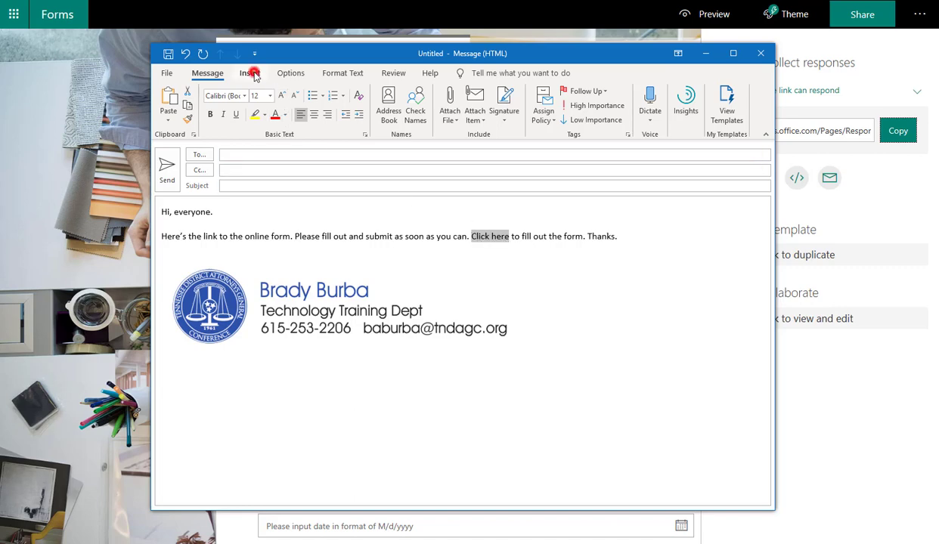
pyautogui.click(253, 74)
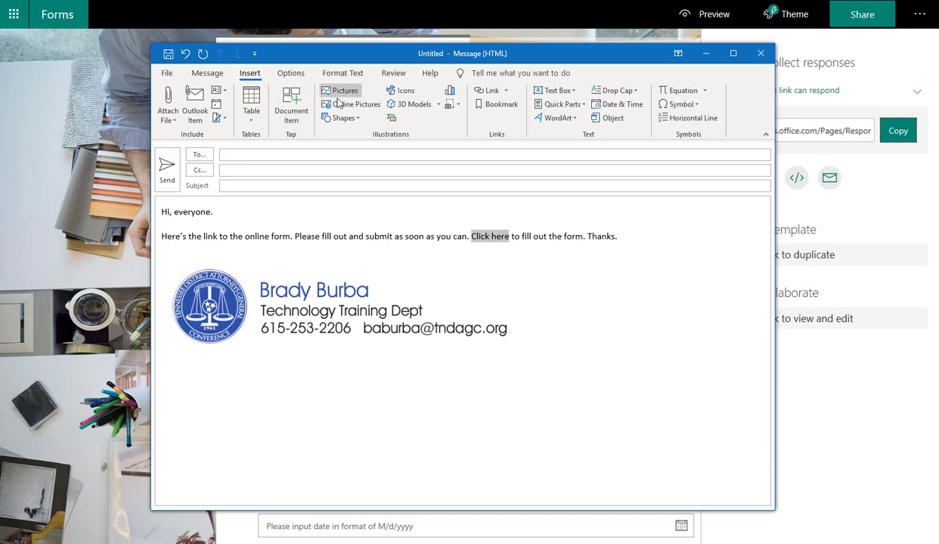
pyautogui.click(493, 91)
pyautogui.moveTo(465, 187); pyautogui.dragTo(455, 184)
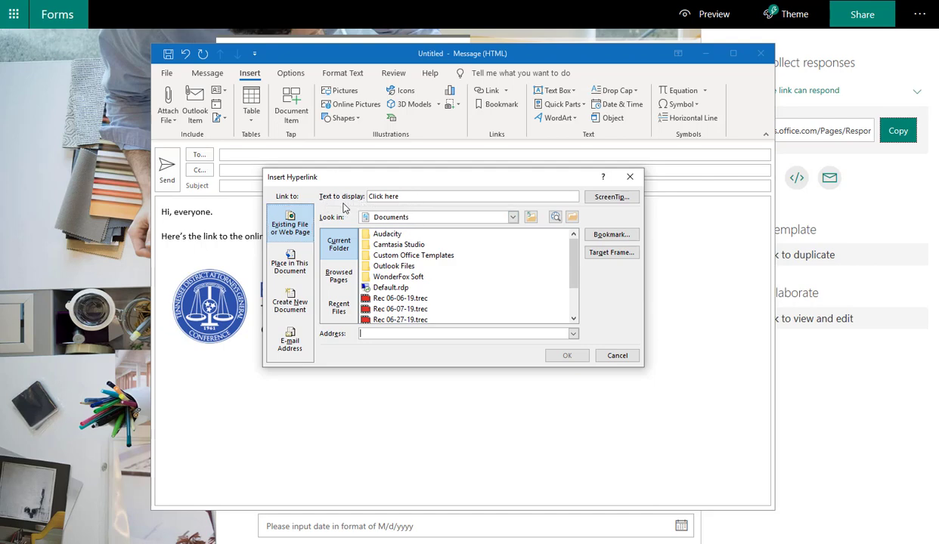
pyautogui.click(381, 332)
pyautogui.hotkey('ctrl', 'v')
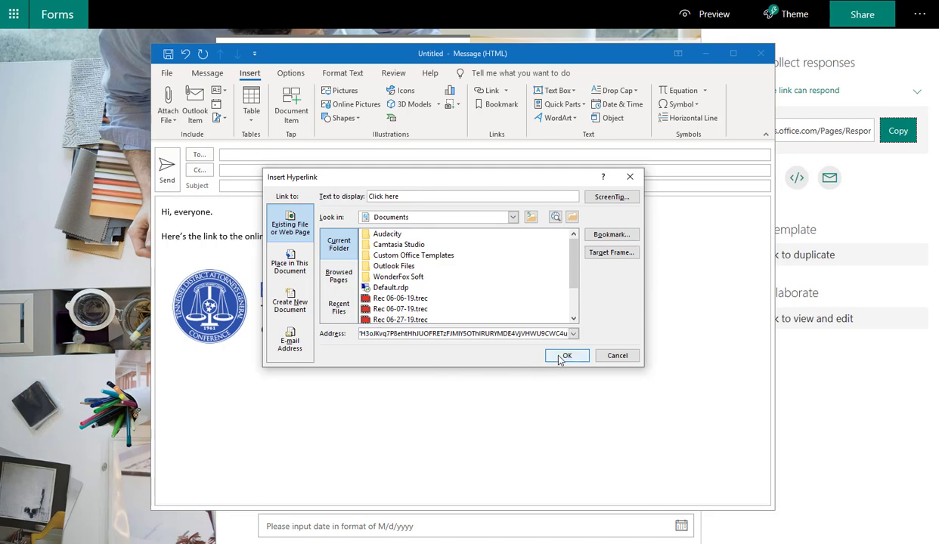
pyautogui.press('Home')
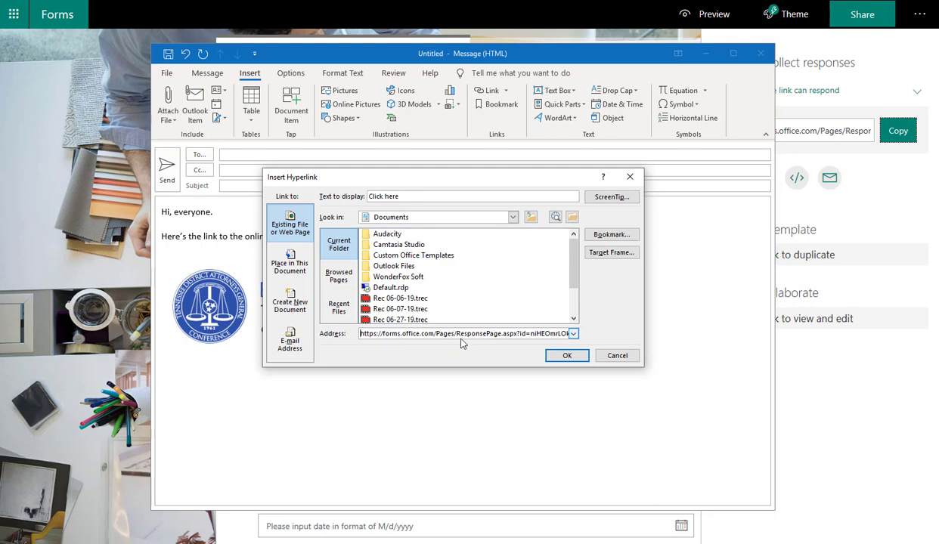
pyautogui.click(558, 356)
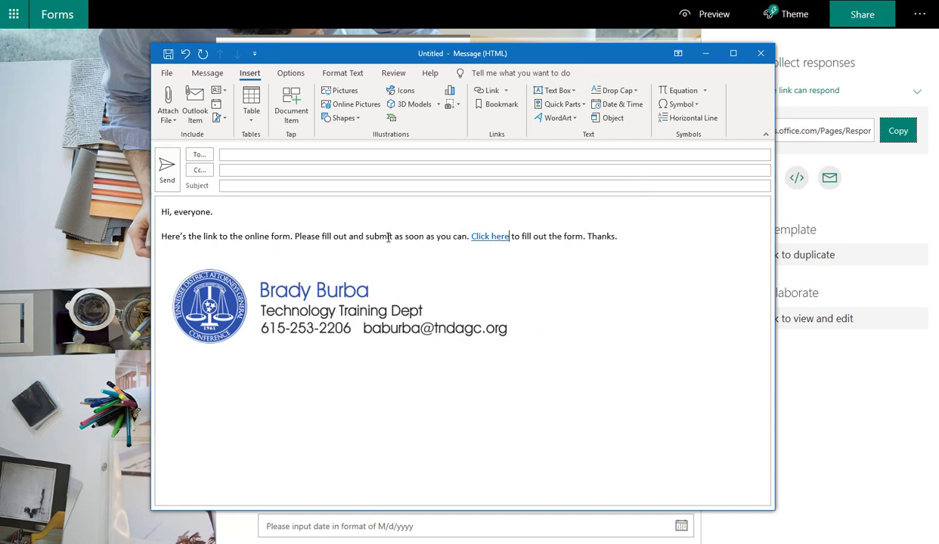
# Step: Leave the e-mail message, return to Forms and close the questionnaire's sharing options
pyautogui.moveTo(504, 239)
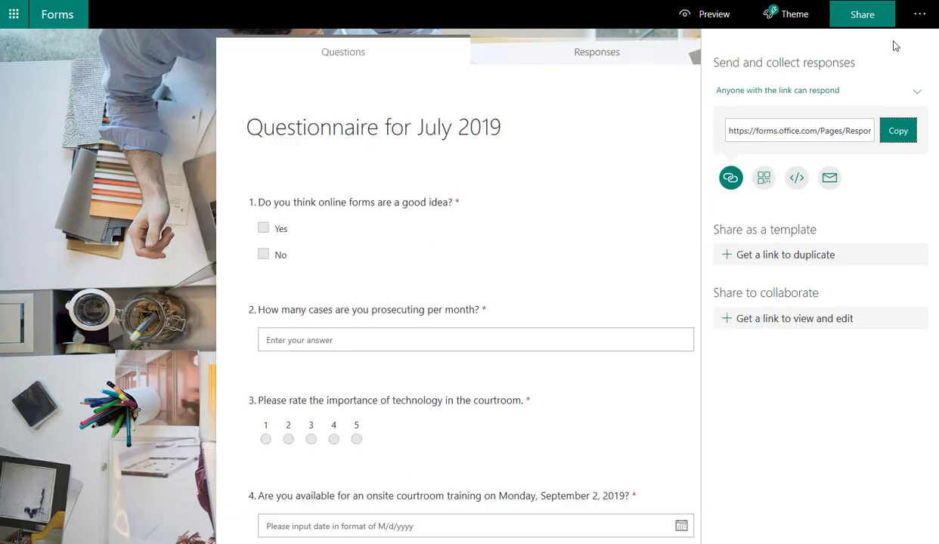
pyautogui.click(863, 23)
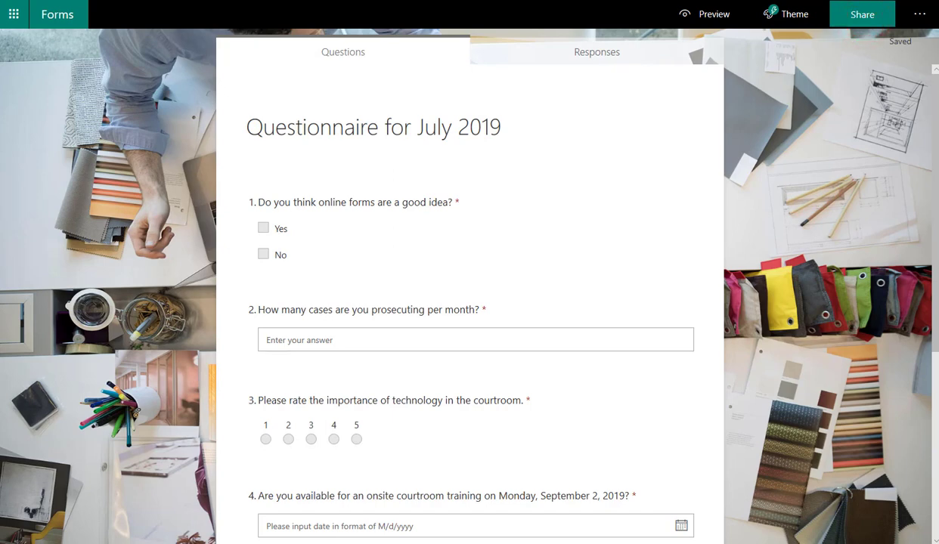